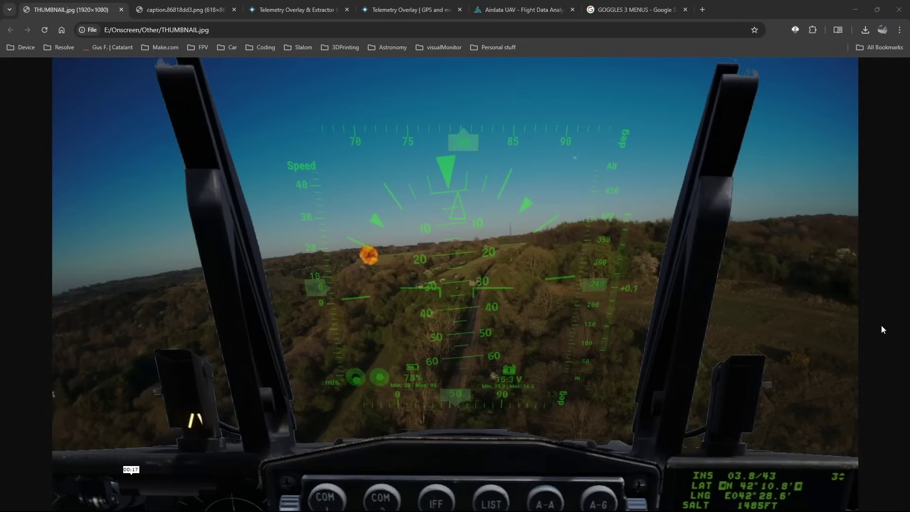
- Show the camera settings screenshot with Video Captions switched on in Chrome
click(193, 13)
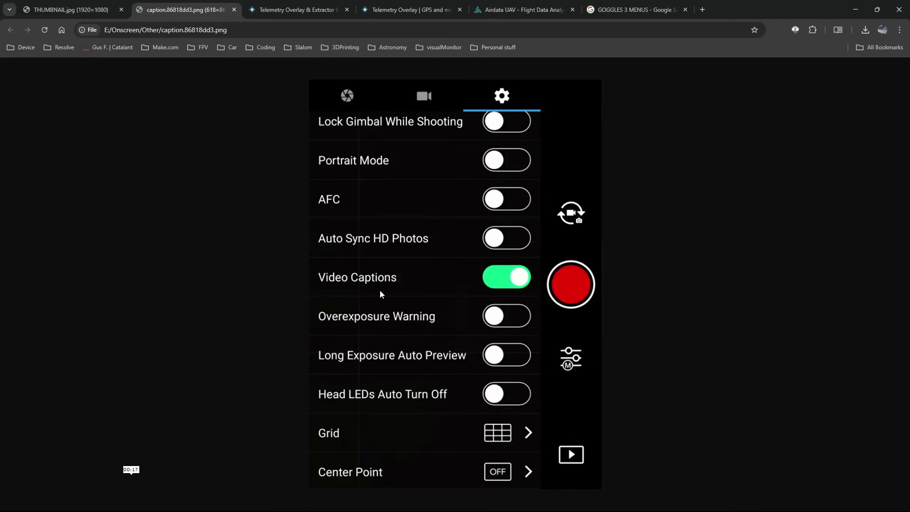
mouse_move(237, 510)
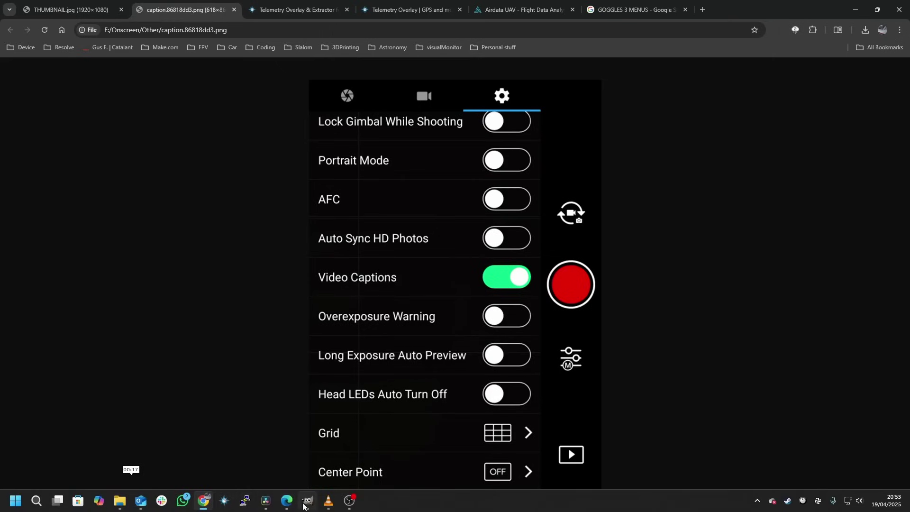
mouse_move(328, 502)
click(281, 467)
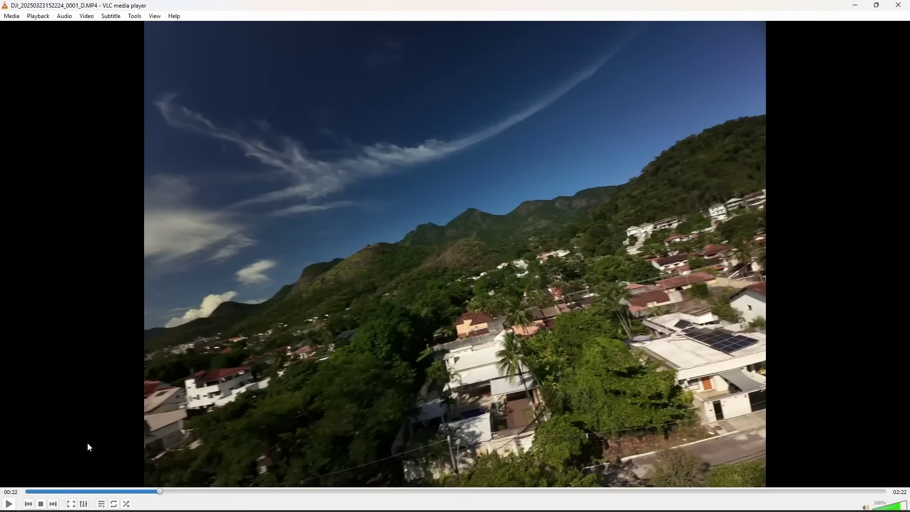
- Play the DJI clip in VLC briefly to show its caption data, then pause it
click(8, 505)
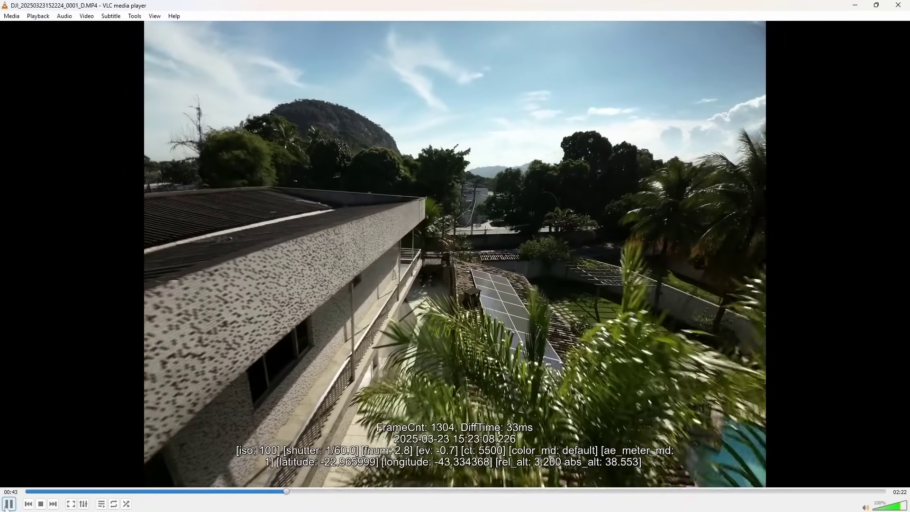
click(8, 505)
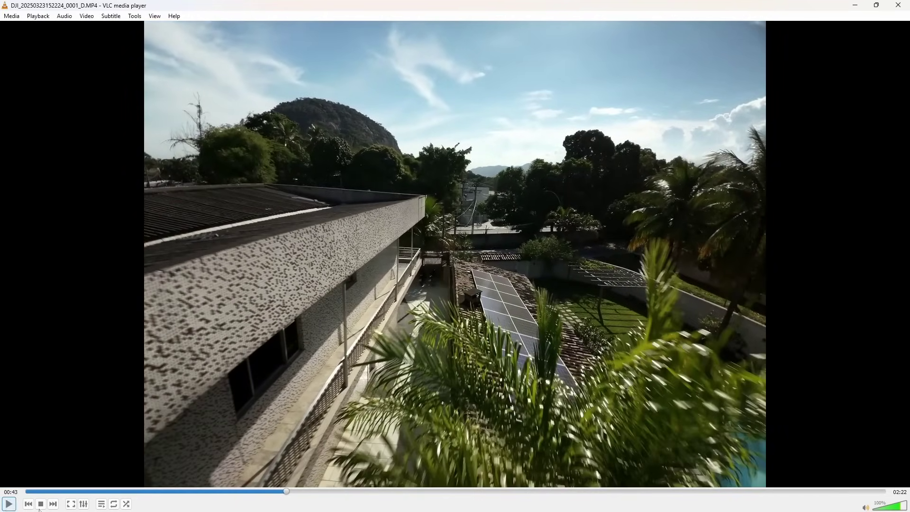
- Return to Chrome and browse the Telemetry Overlay & Extractor homepage's Products and Download sections
click(205, 503)
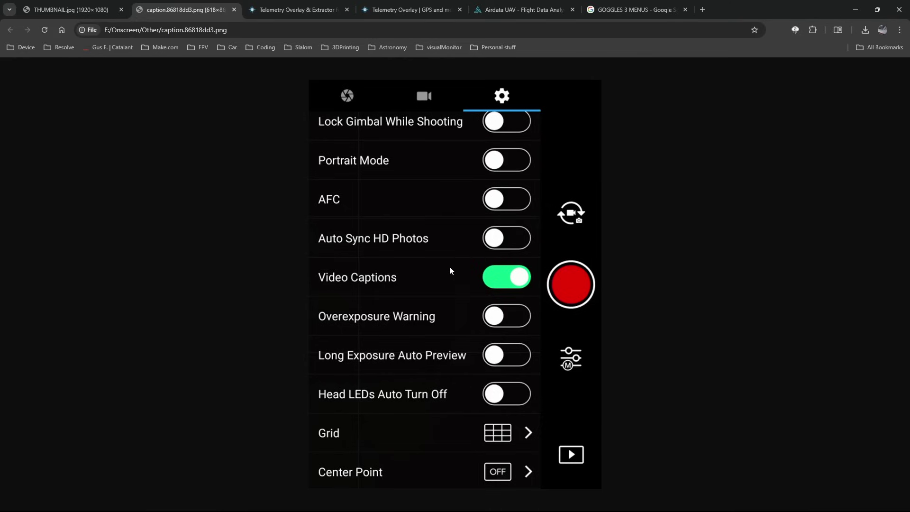
click(291, 11)
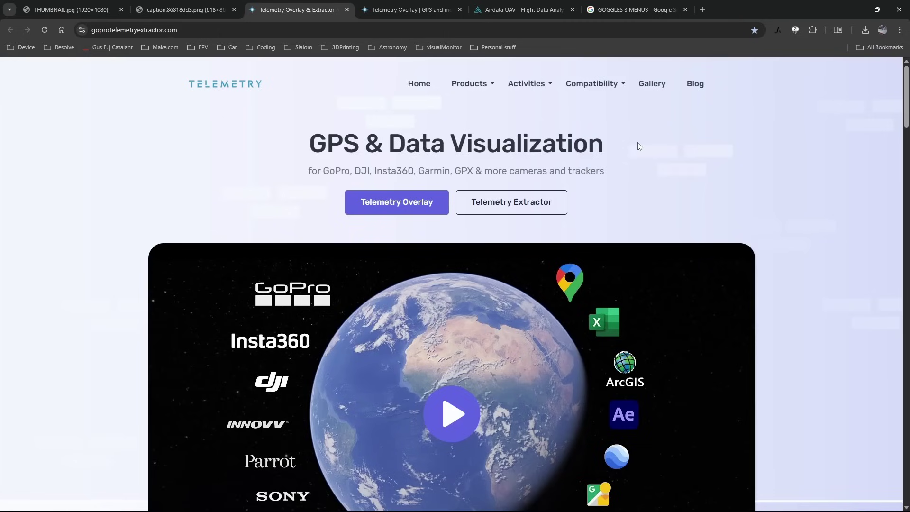
scroll(638, 142, down, 8)
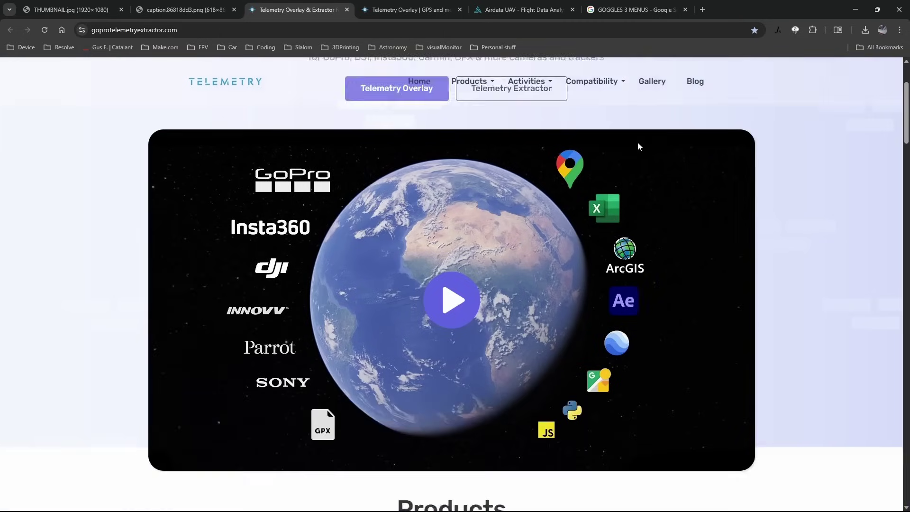
scroll(634, 150, down, 15)
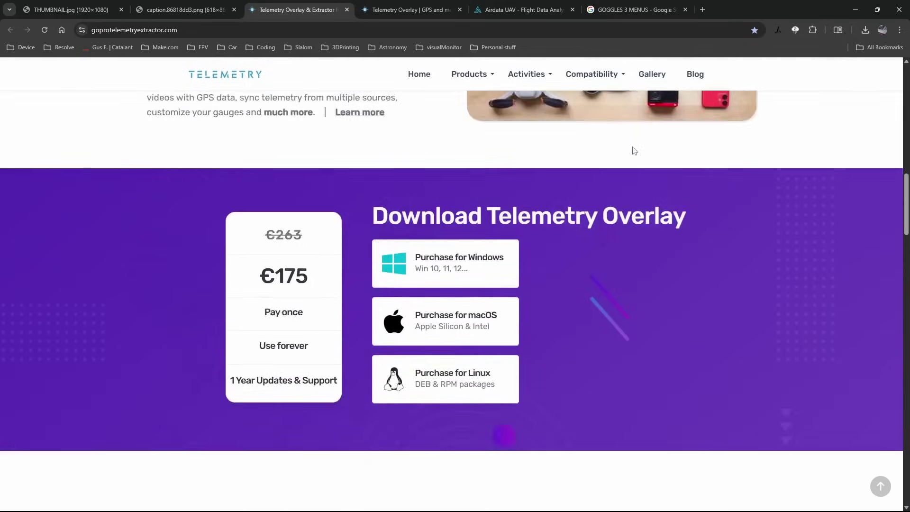
scroll(633, 150, down, 5)
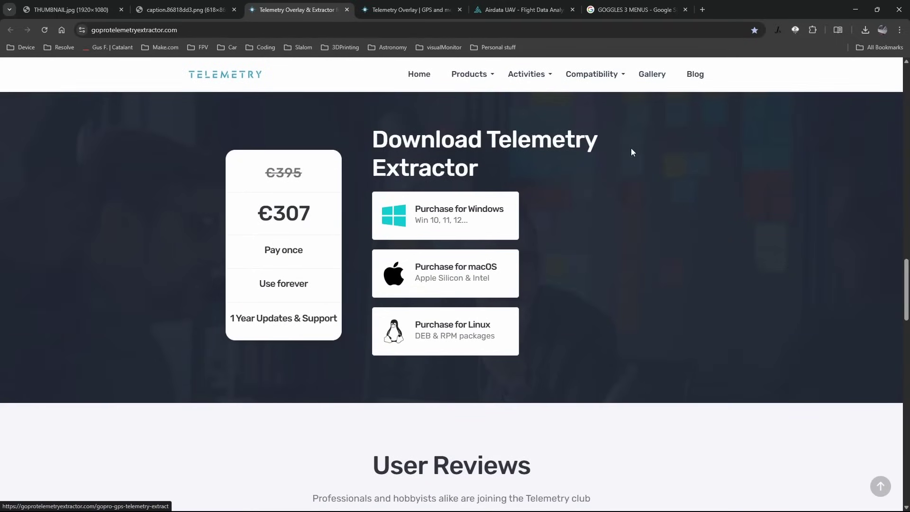
scroll(631, 152, up, 9)
scroll(632, 151, up, 15)
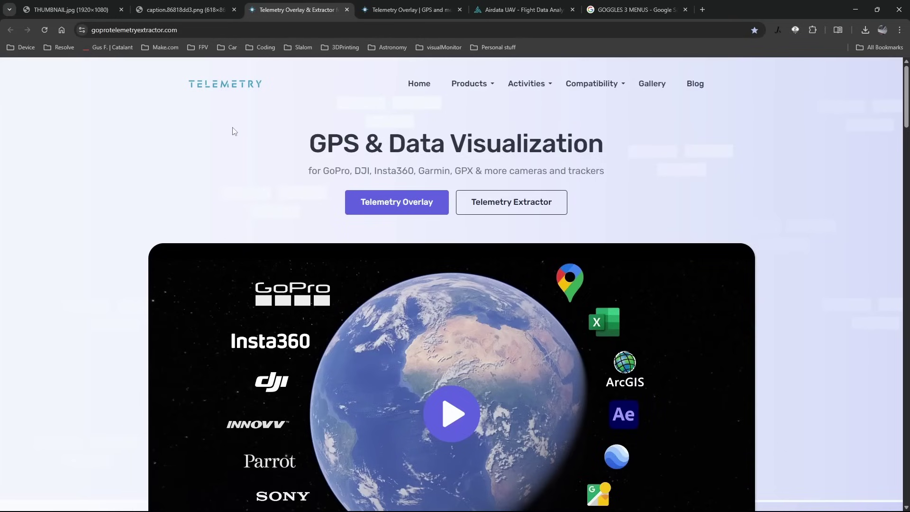
scroll(230, 143, down, 12)
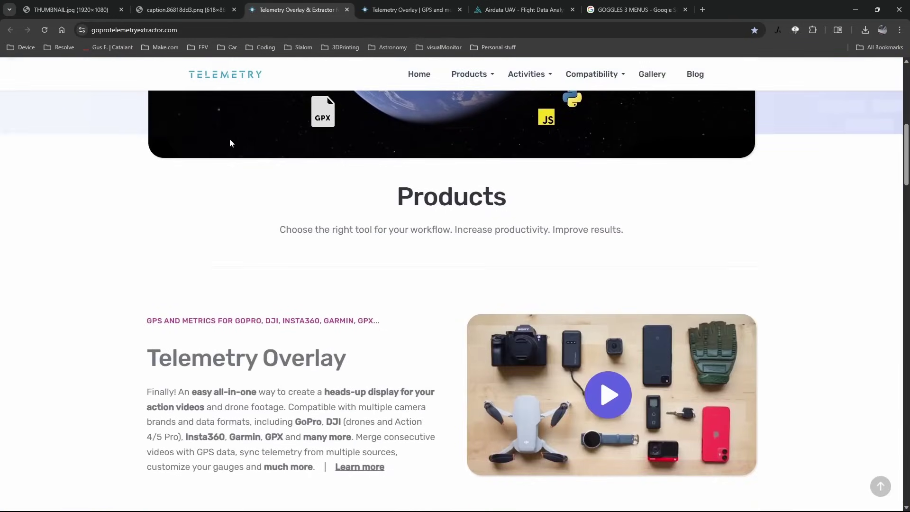
scroll(230, 140, down, 8)
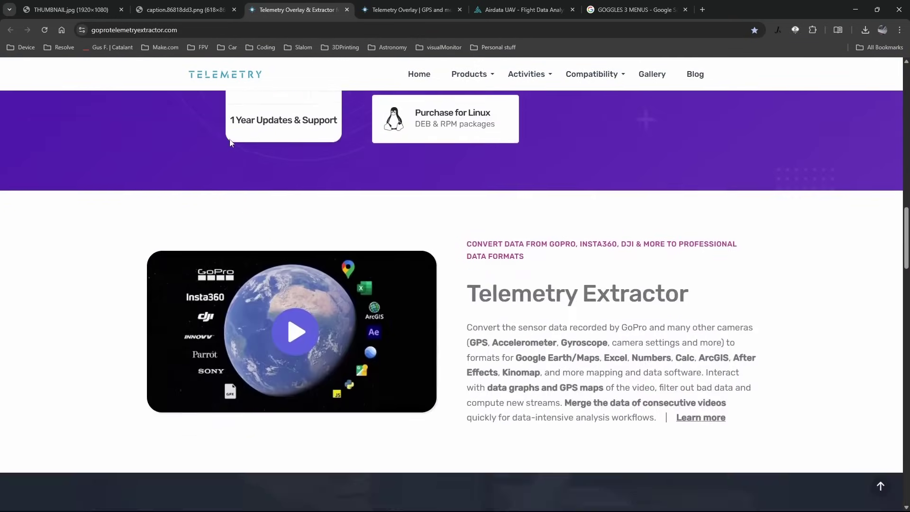
scroll(230, 140, up, 3)
scroll(231, 142, up, 18)
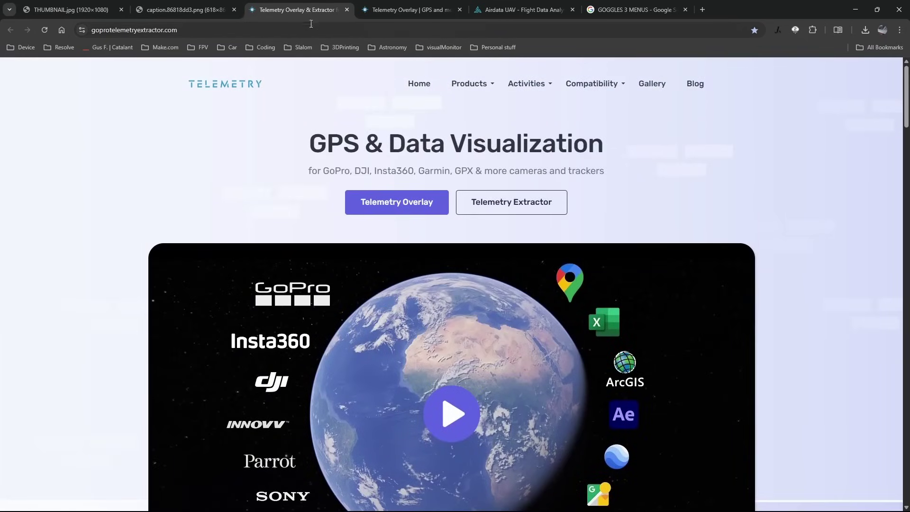
- Browse the Telemetry Overlay product page's Activities examples, then minimize Chrome
click(381, 11)
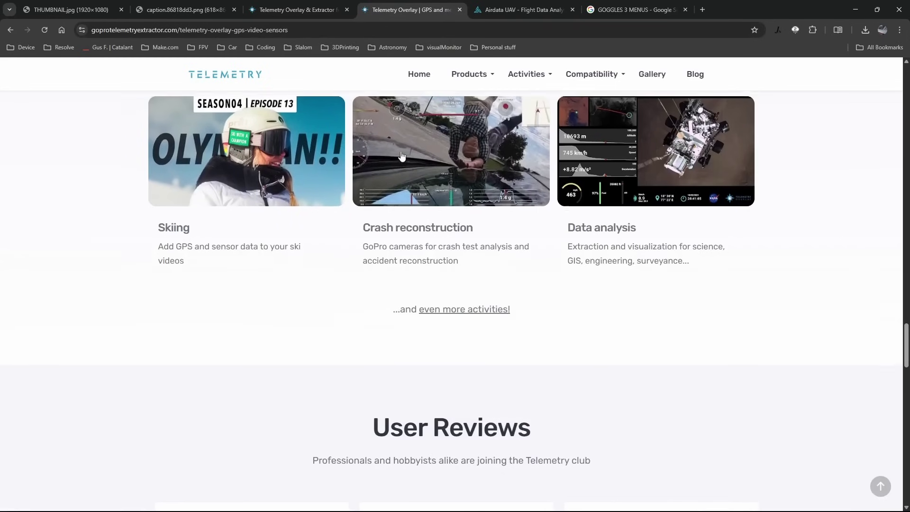
scroll(402, 156, up, 15)
scroll(402, 156, up, 5)
scroll(400, 152, down, 8)
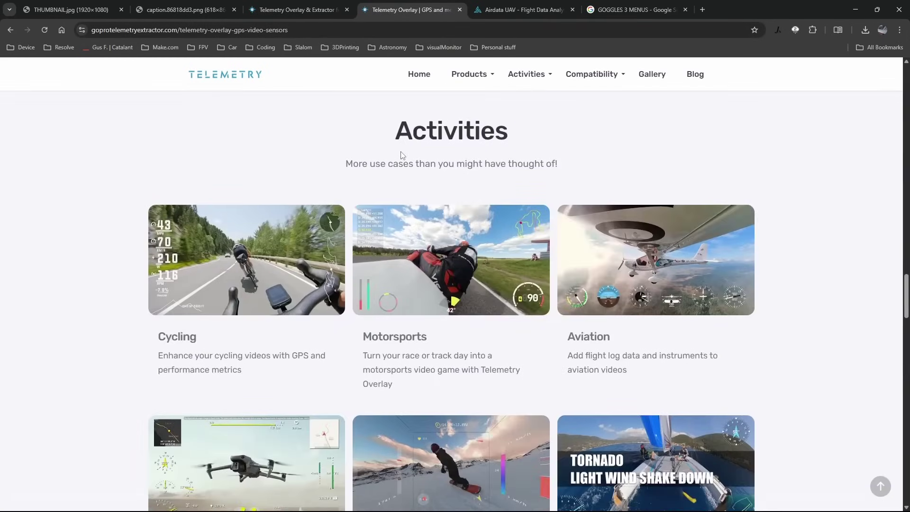
scroll(373, 161, down, 2)
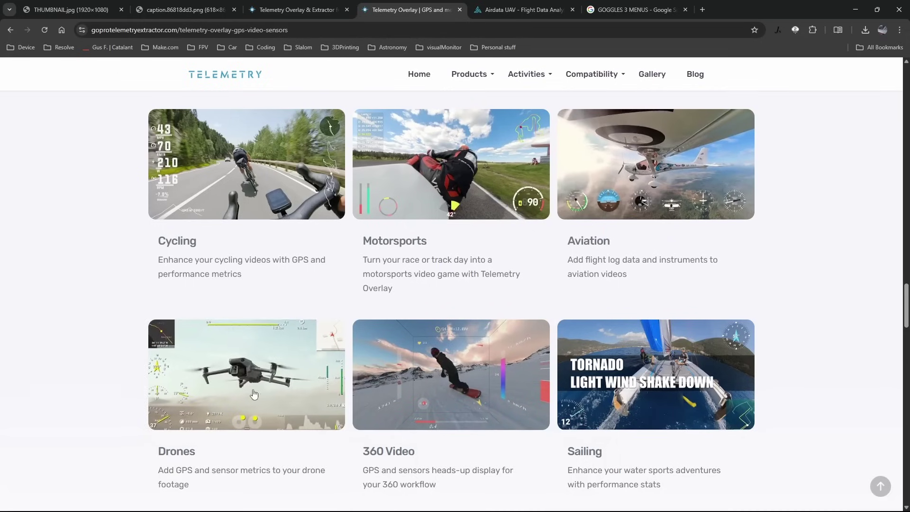
scroll(385, 360, down, 2)
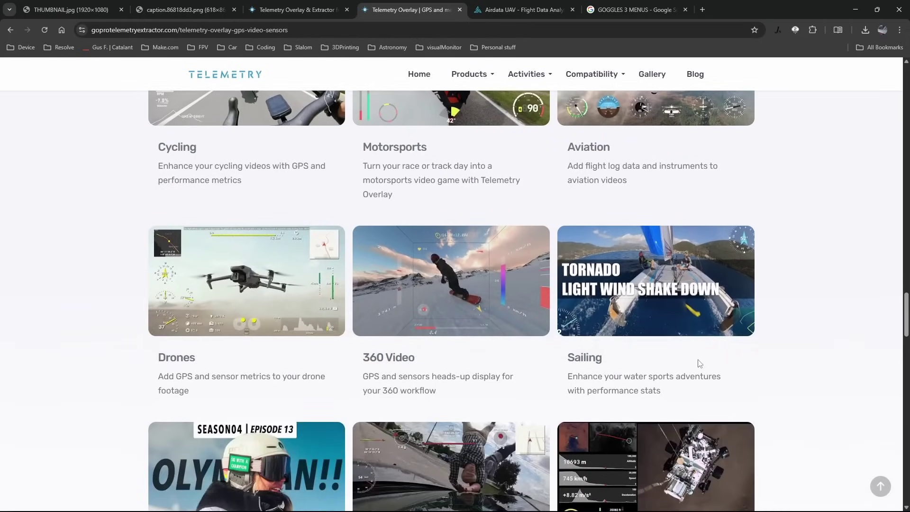
scroll(598, 358, down, 3)
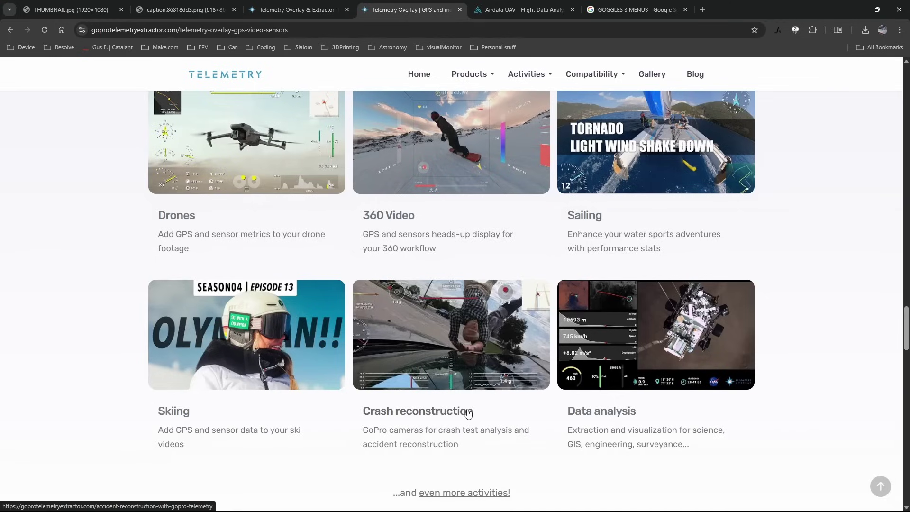
scroll(468, 413, down, 3)
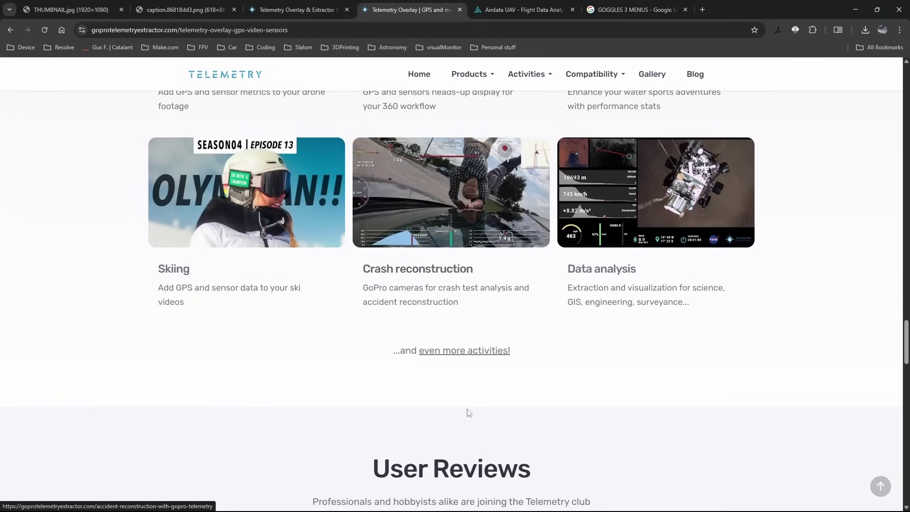
scroll(467, 412, up, 5)
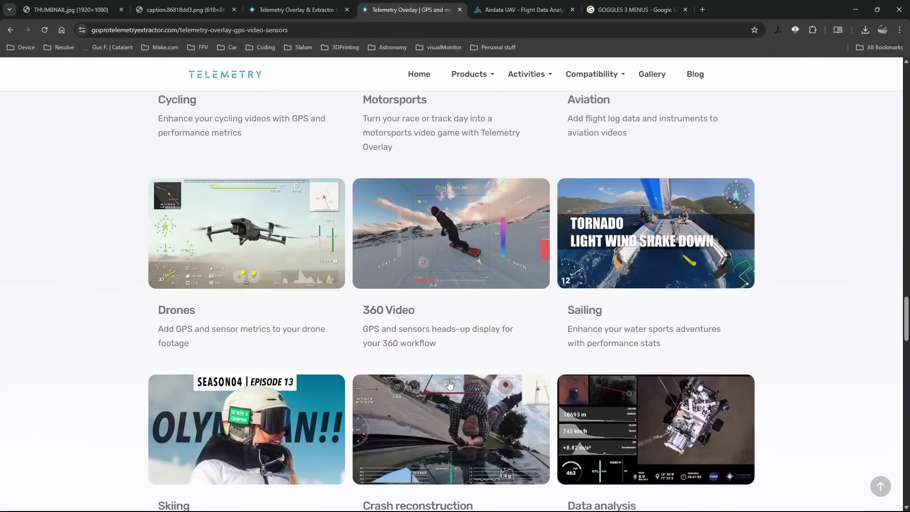
scroll(468, 409, up, 8)
scroll(450, 384, up, 15)
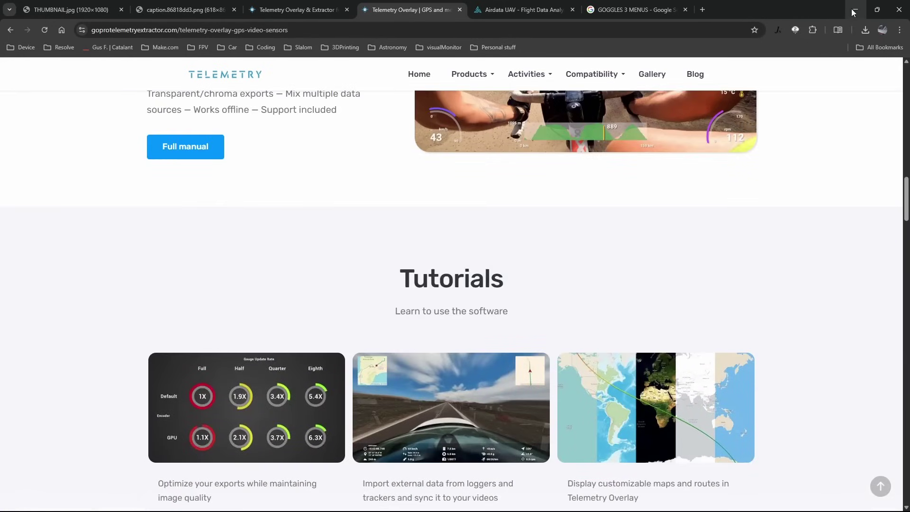
click(855, 9)
mouse_move(203, 500)
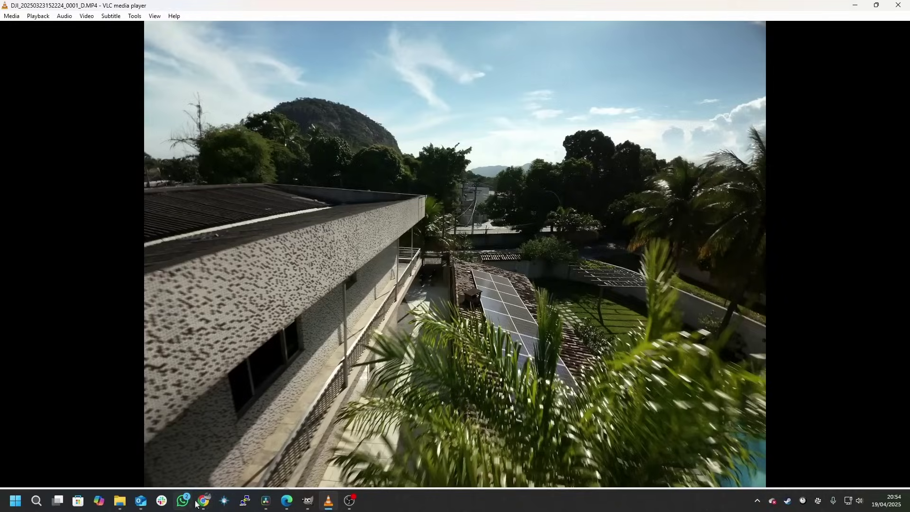
click(223, 501)
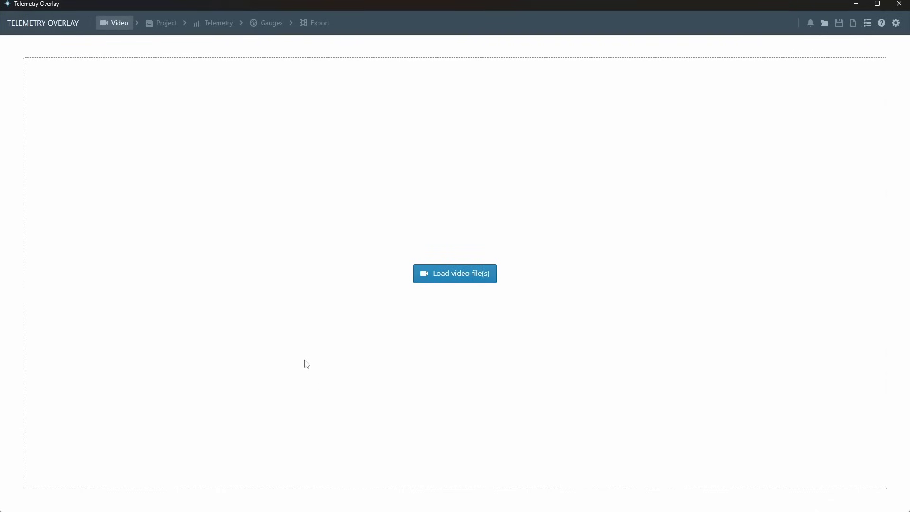
click(449, 281)
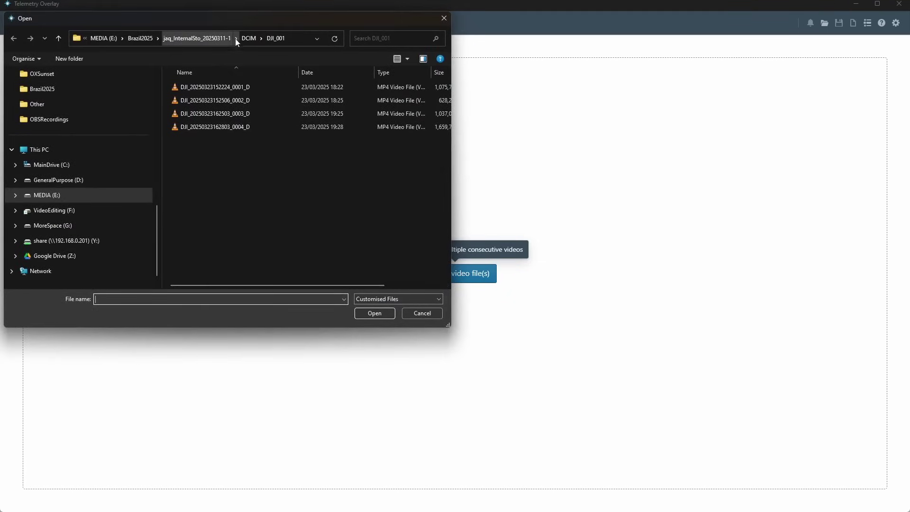
click(42, 201)
double_click(299, 106)
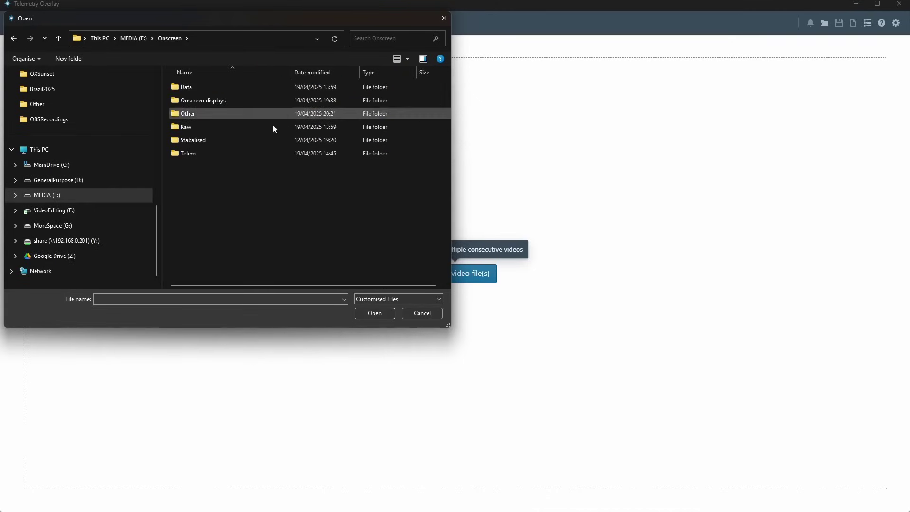
double_click(180, 114)
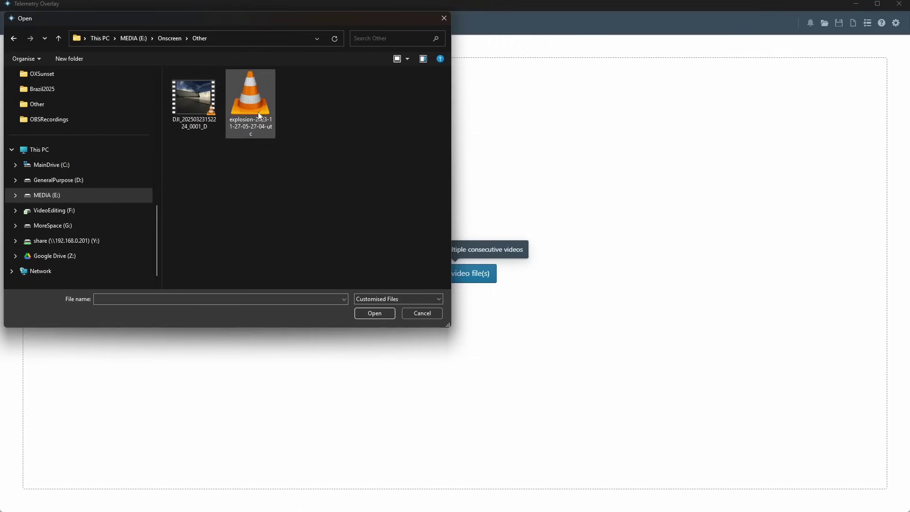
click(199, 111)
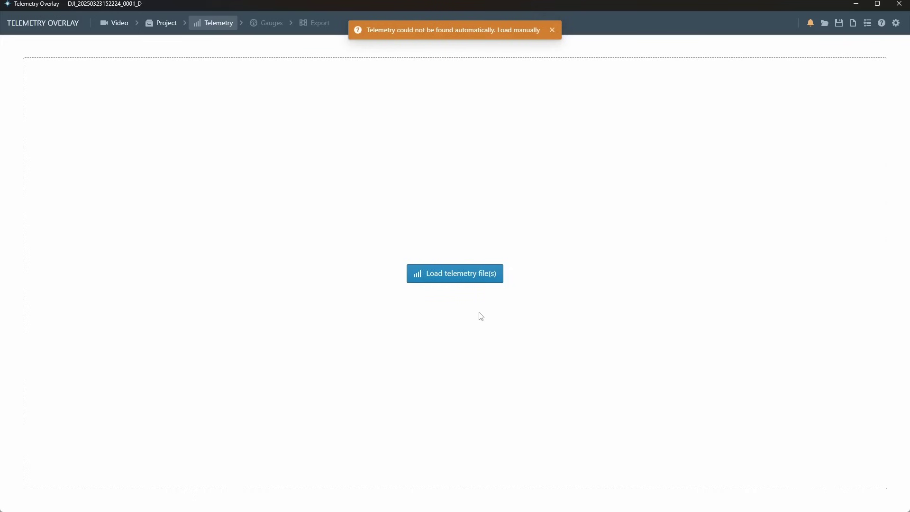
click(469, 275)
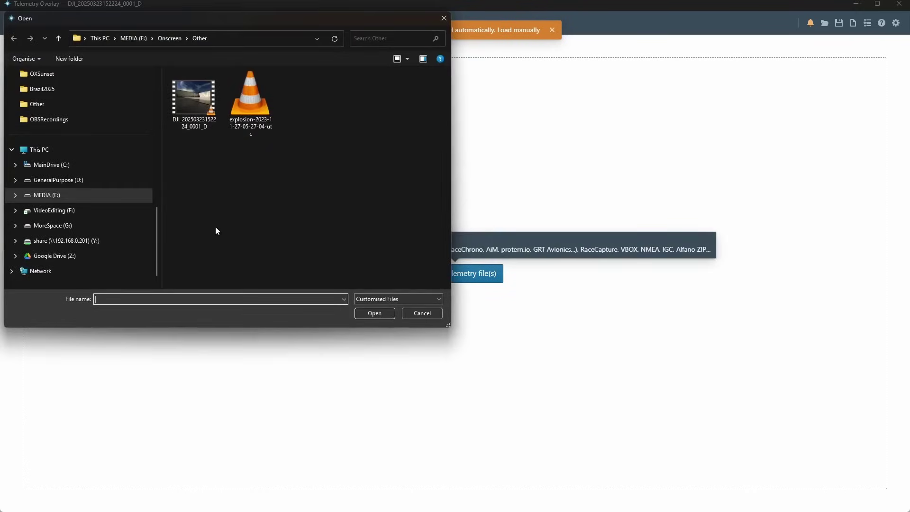
- Browse to Brazil2025\jaq_AVATA2_20250311-1\DCIM\DJI_001 and set the file filter to All Files
click(53, 196)
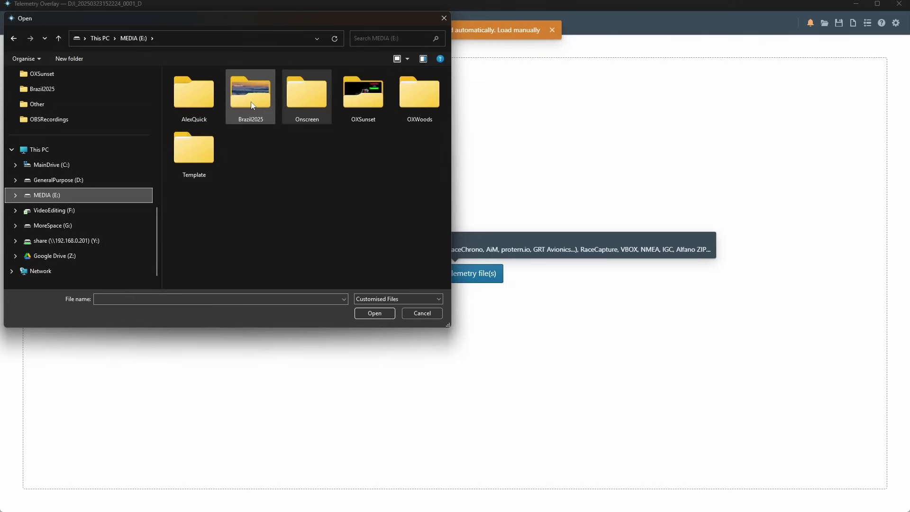
double_click(252, 105)
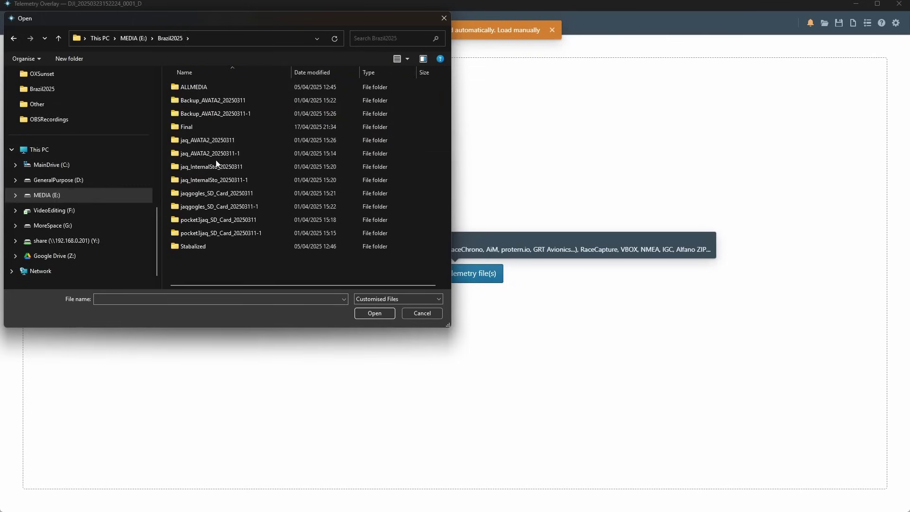
double_click(217, 153)
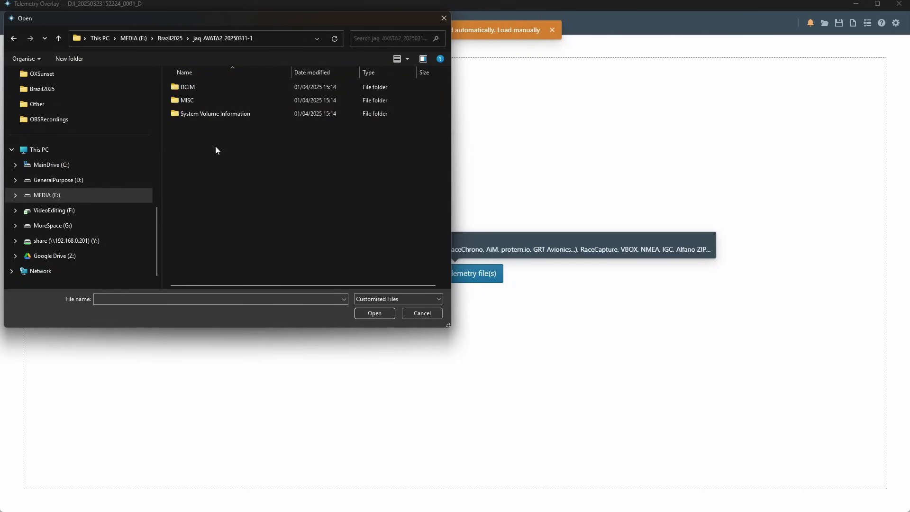
double_click(186, 89)
double_click(186, 89)
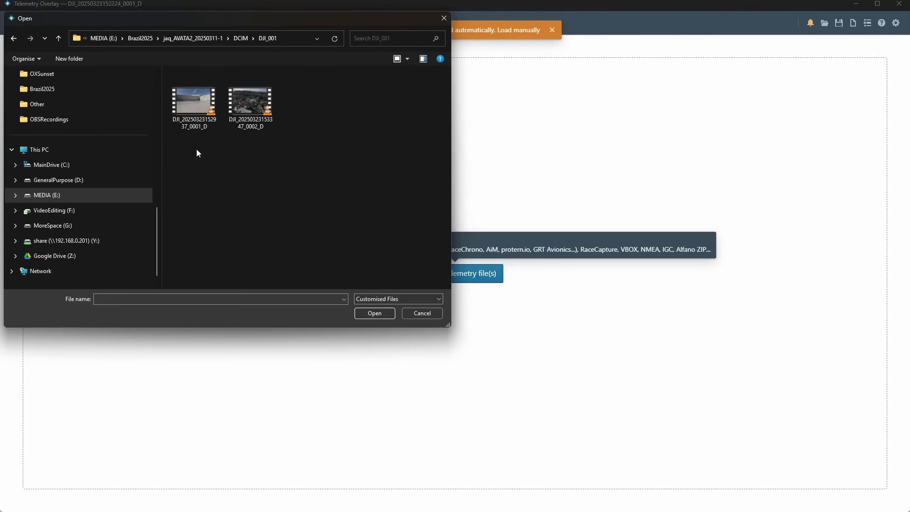
click(399, 298)
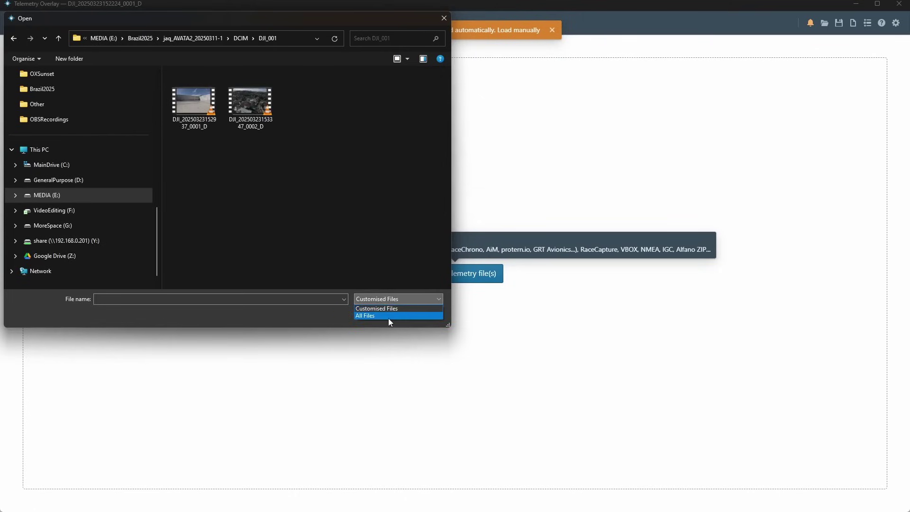
click(389, 318)
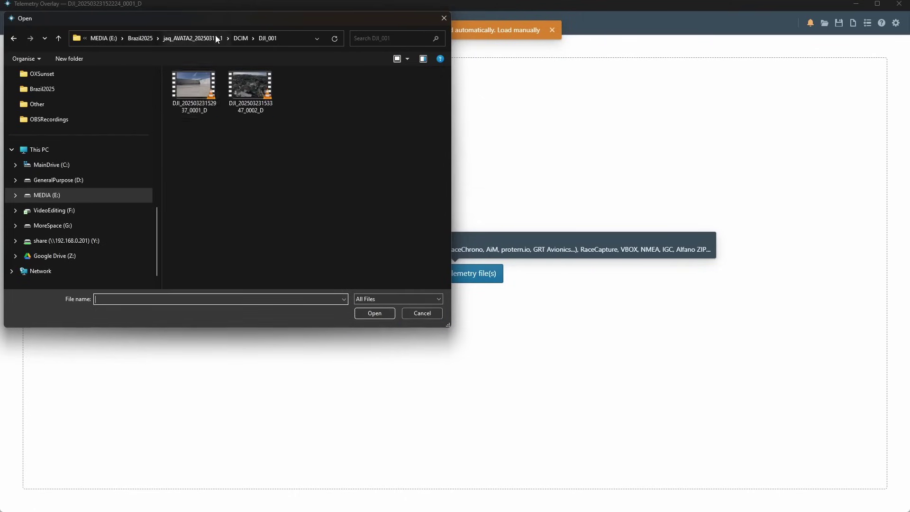
click(241, 38)
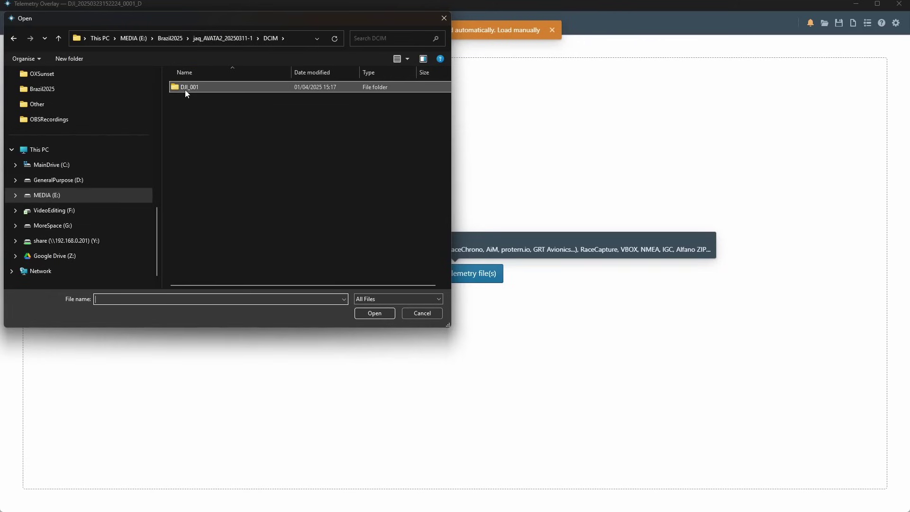
click(171, 39)
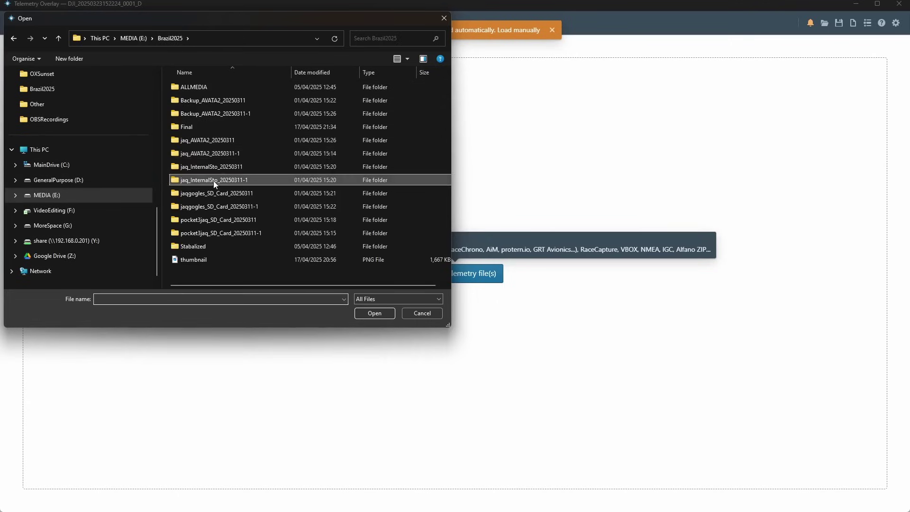
double_click(214, 180)
double_click(180, 91)
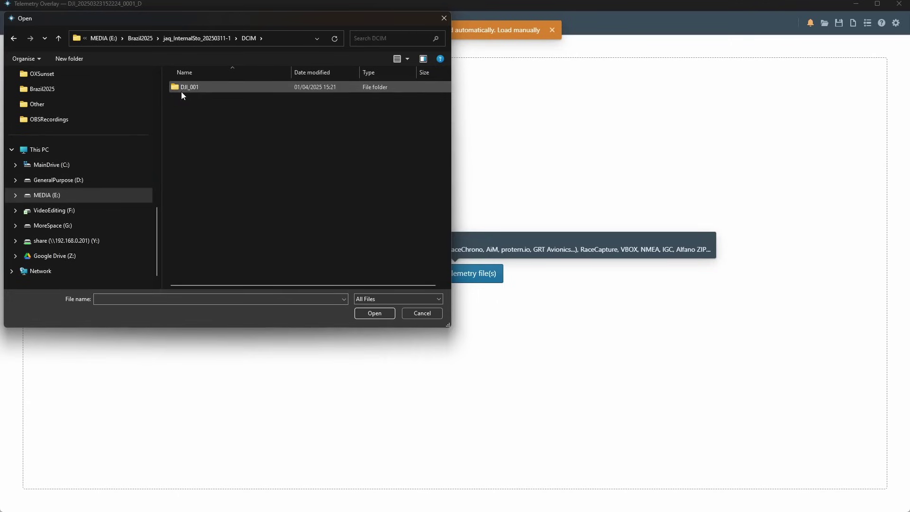
double_click(191, 88)
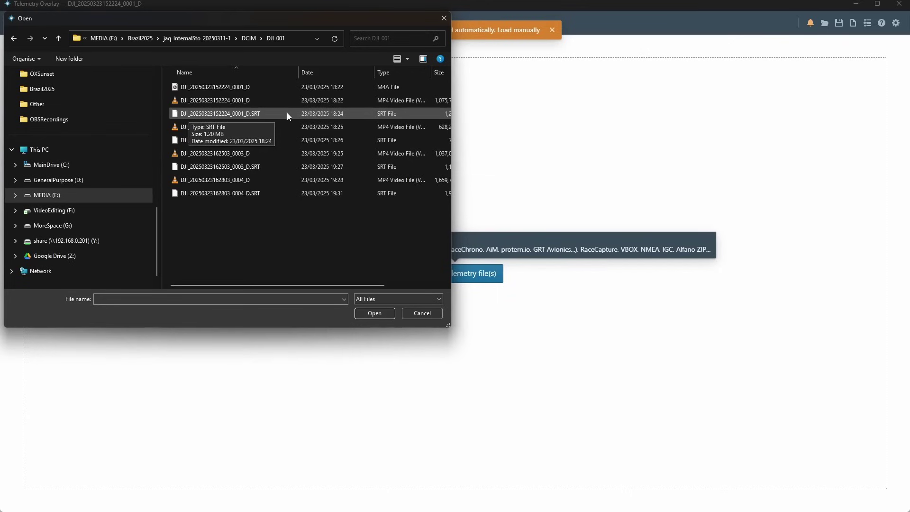
click(231, 115)
click(378, 313)
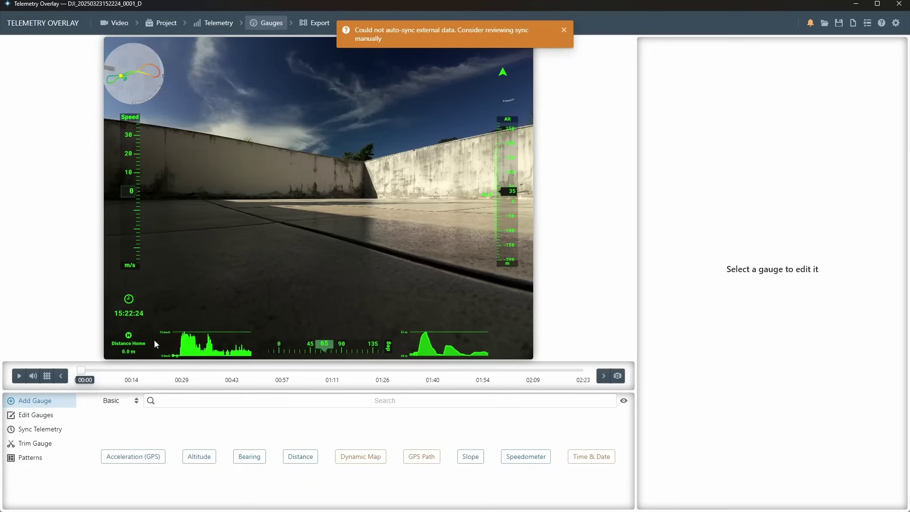
- Apply the Drone preset gauge pattern, dismiss the auto-sync warning, and start playback
click(29, 459)
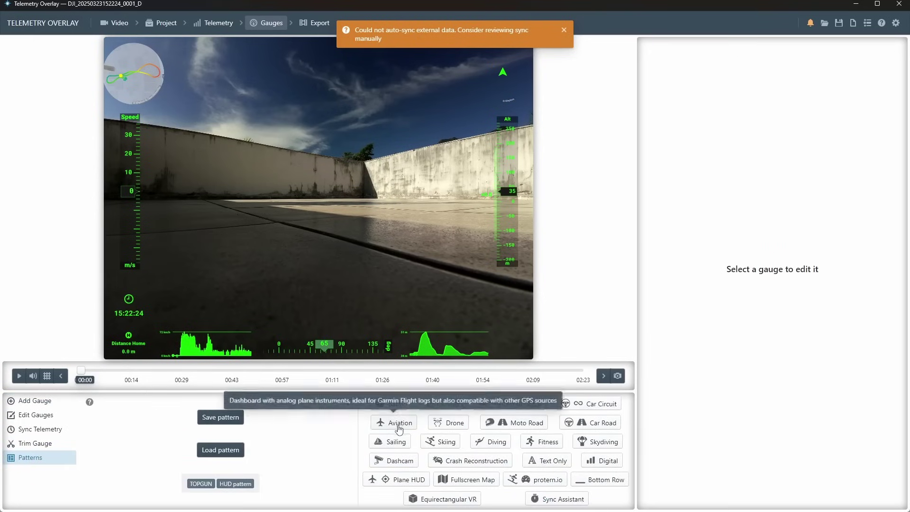
click(456, 427)
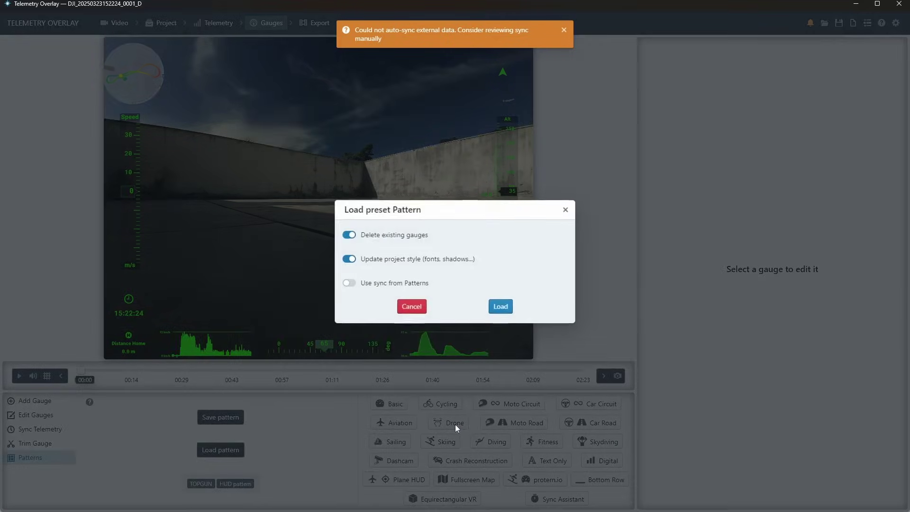
click(499, 307)
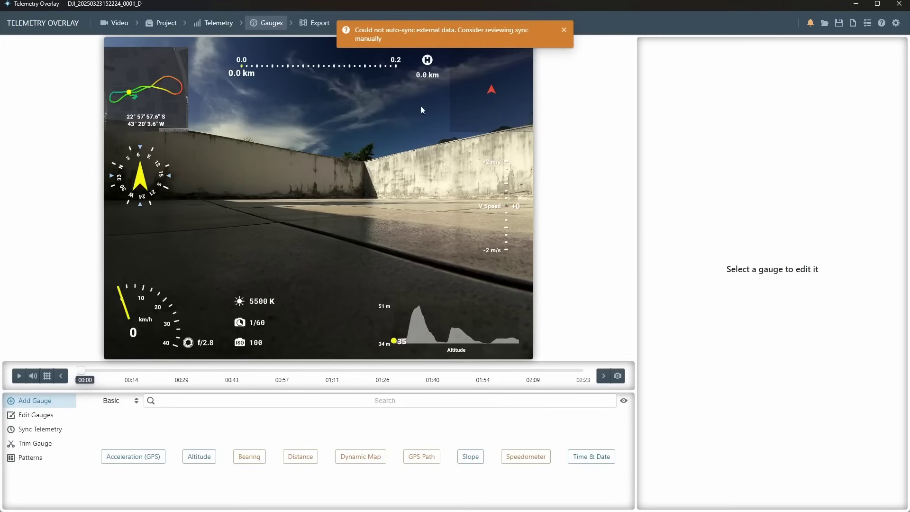
click(564, 30)
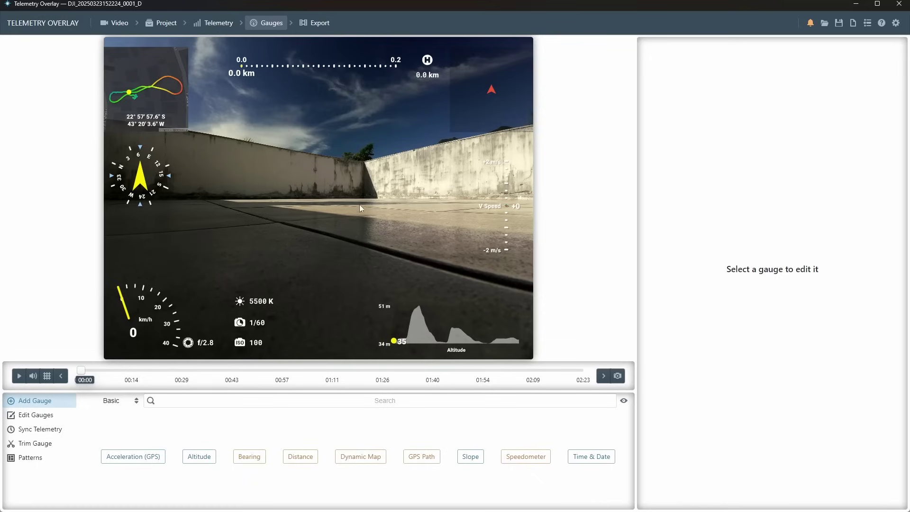
click(16, 378)
- Skip ahead to about 00:22, pause at 00:47, and select the Bearing compass gauge
click(105, 369)
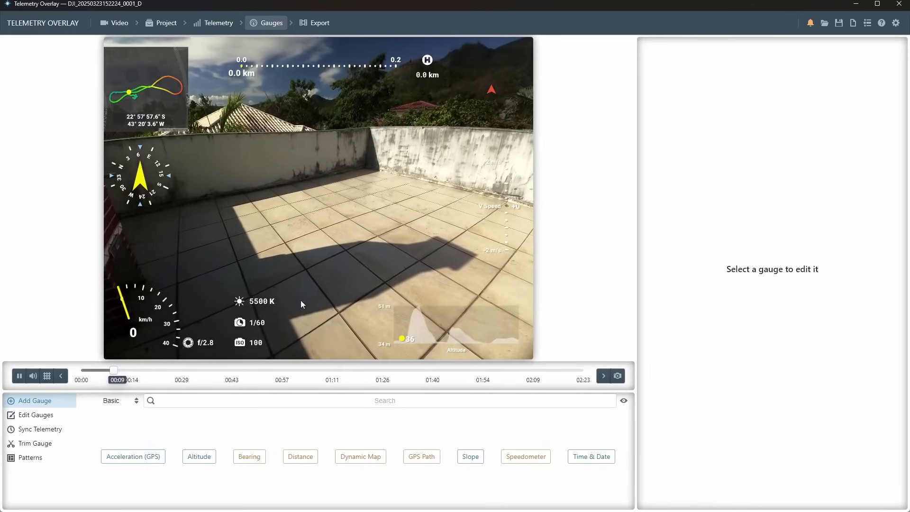
click(158, 370)
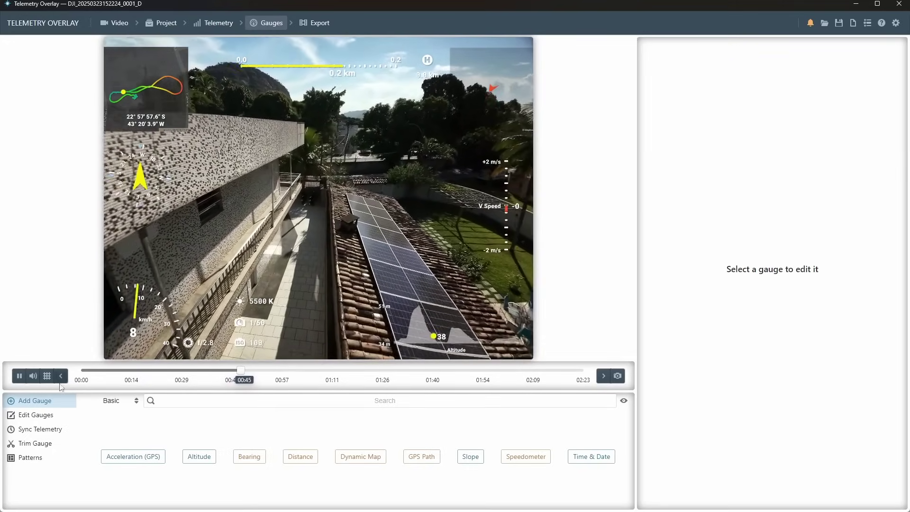
click(19, 377)
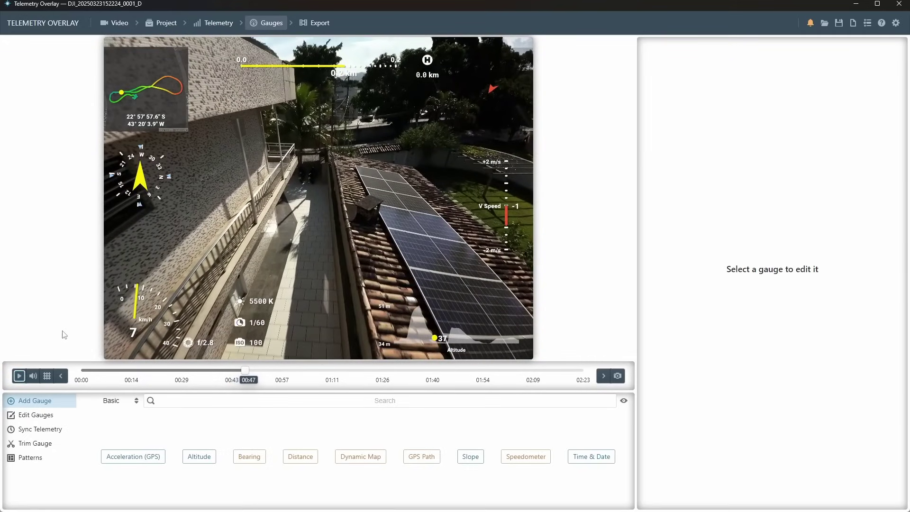
click(144, 187)
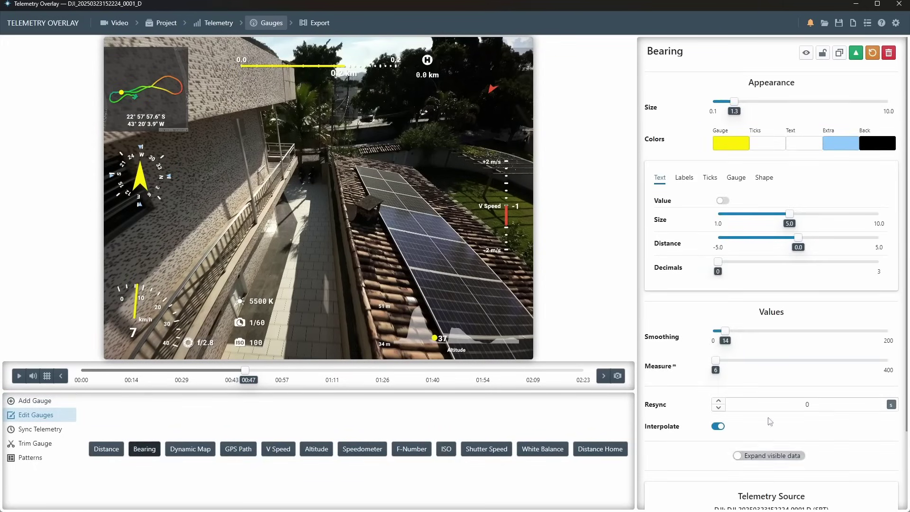
- Change the Bearing compass gauge colour to blue (#0059FF)
click(729, 145)
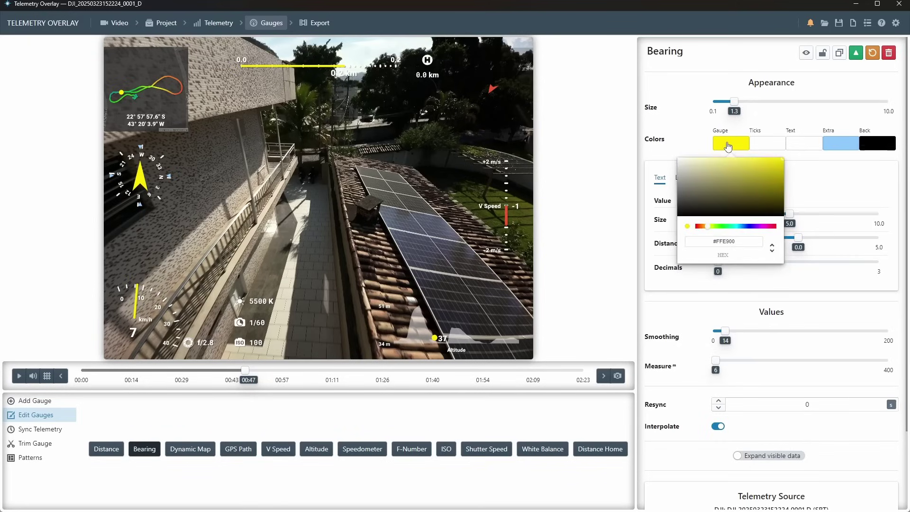
click(745, 228)
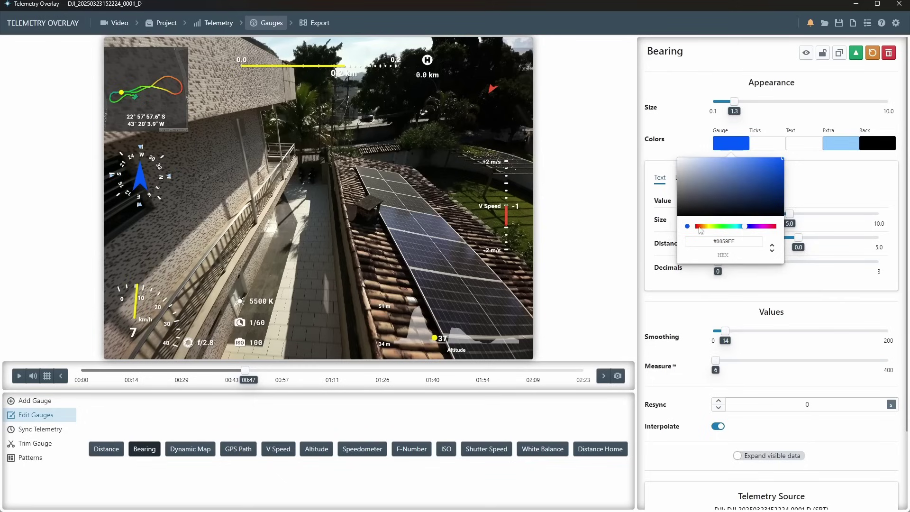
click(825, 190)
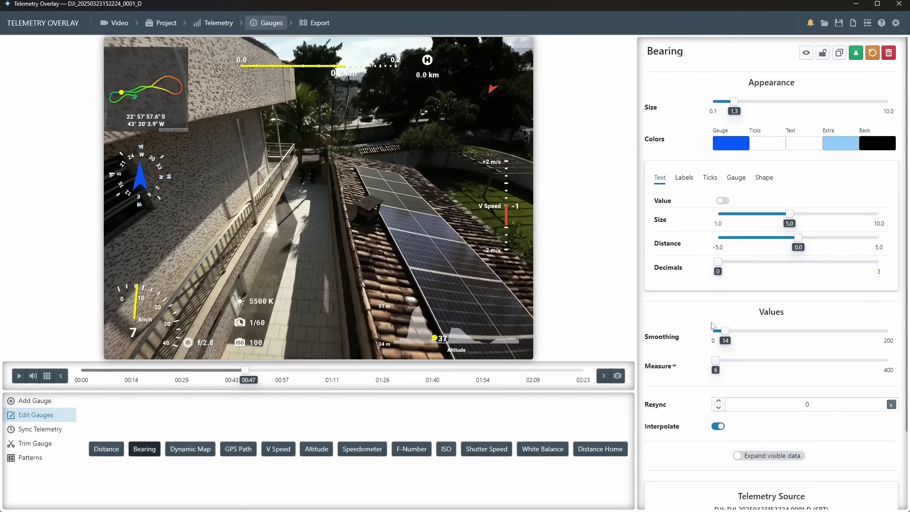
- Set the compass shape Distance to 6.5, then select the 5500 K White Balance gauge
click(764, 179)
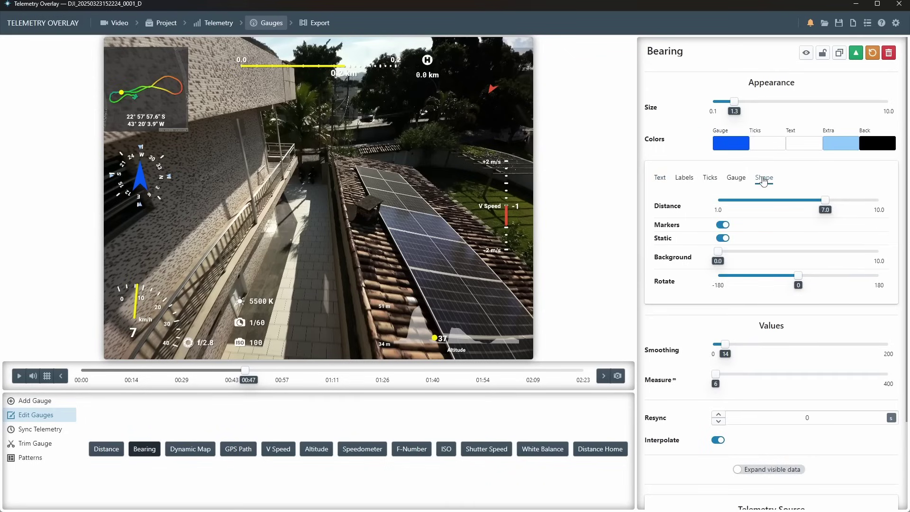
mouse_move(825, 200)
mouse_down()
mouse_move(781, 204)
mouse_move(830, 204)
mouse_move(808, 205)
mouse_move(824, 205)
mouse_move(817, 205)
mouse_up()
scroll(736, 339, down, 2)
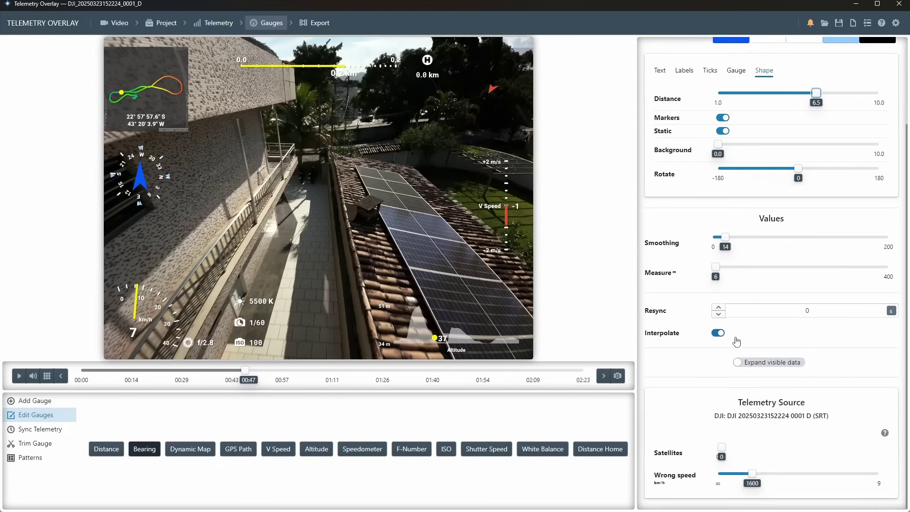
scroll(737, 345, up, 2)
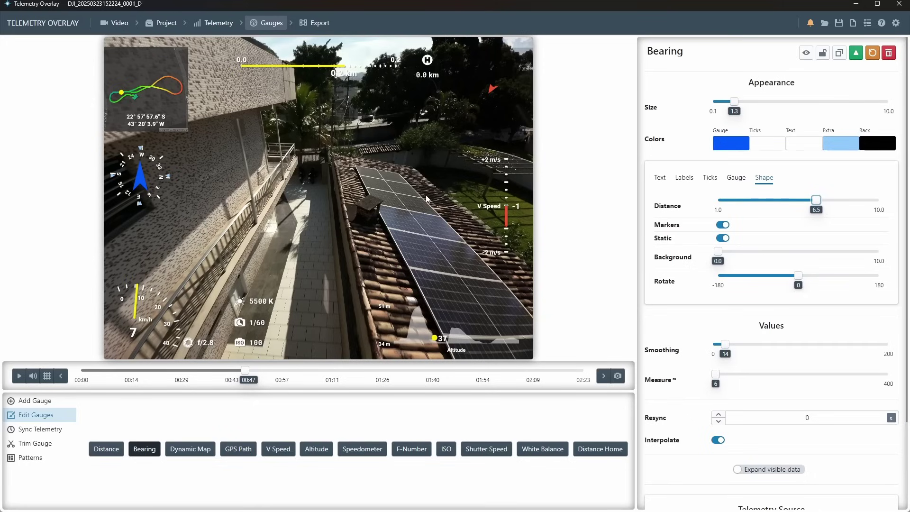
click(254, 303)
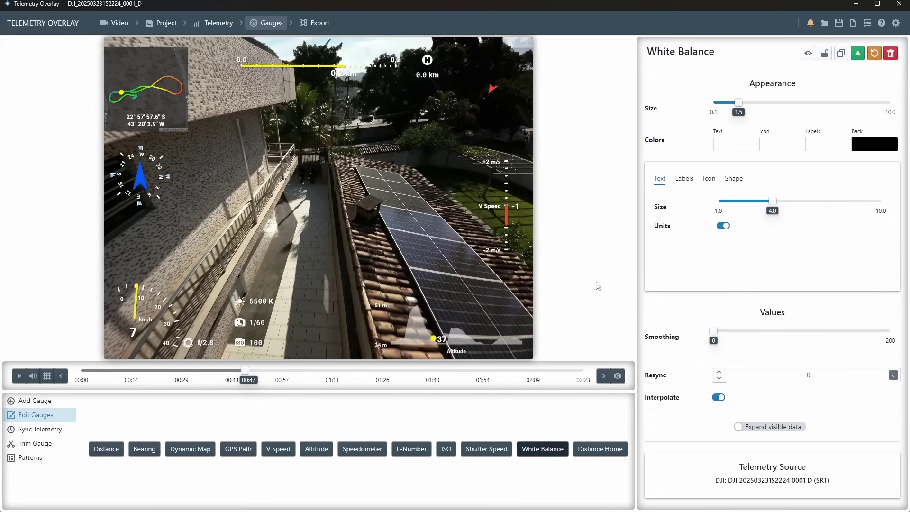
- Enlarge the 5500 K white balance text size, then bring up the Patterns library
mouse_move(772, 199)
mouse_down()
mouse_move(831, 201)
mouse_move(753, 202)
mouse_move(773, 201)
mouse_up()
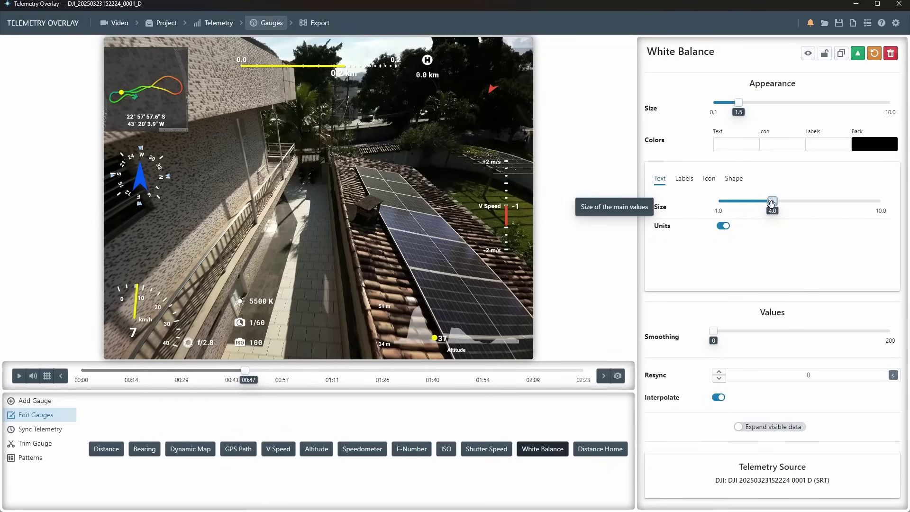
click(26, 460)
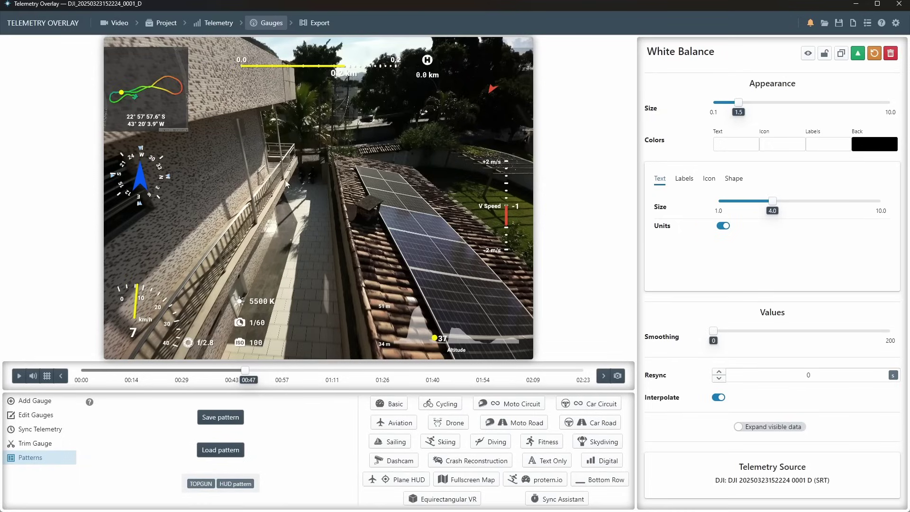
- Load the TOPGUN pattern, then swap to the Cycling preset gauges and edit the speedometer
click(200, 483)
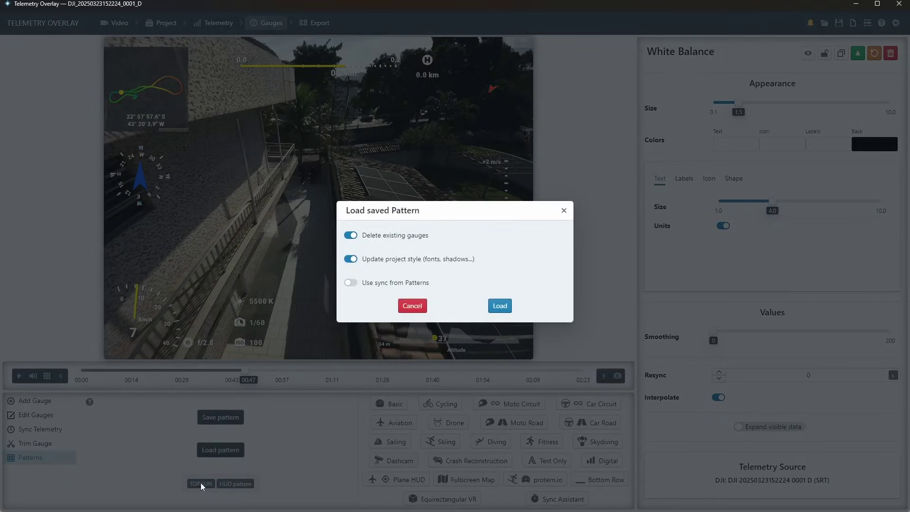
click(504, 308)
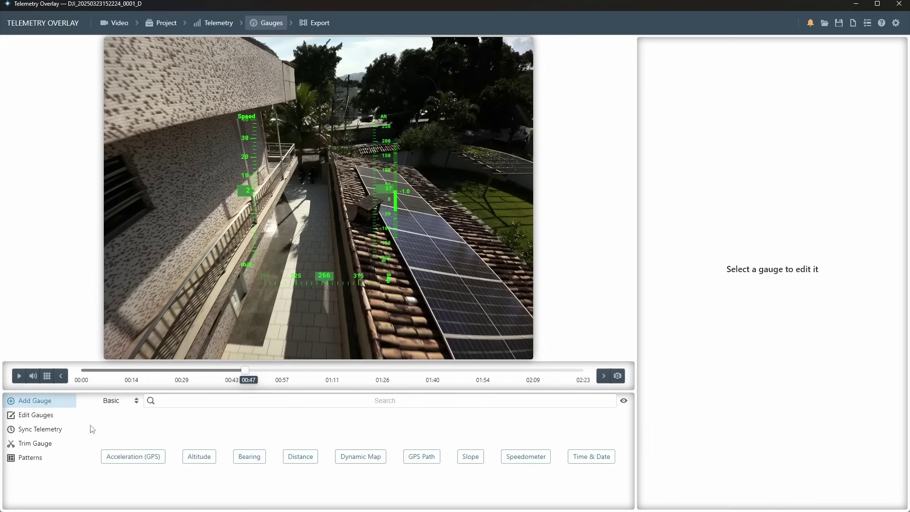
click(29, 459)
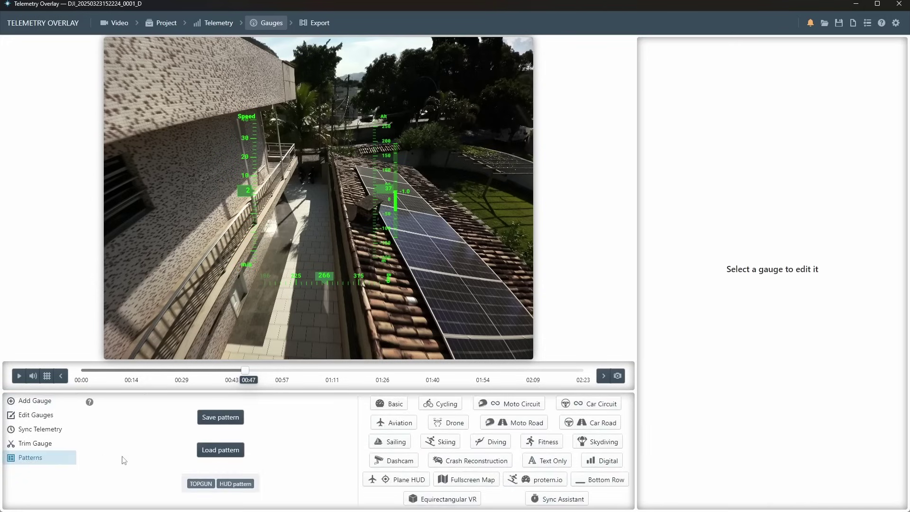
click(442, 406)
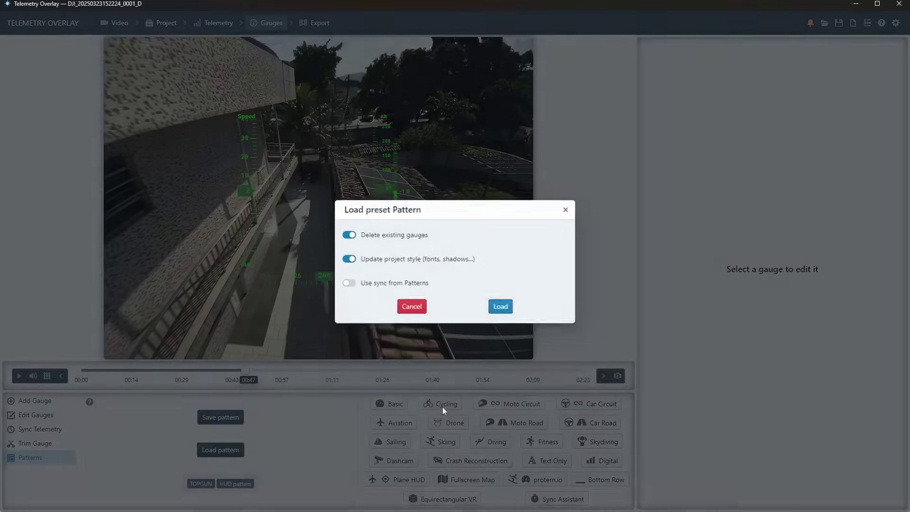
click(500, 308)
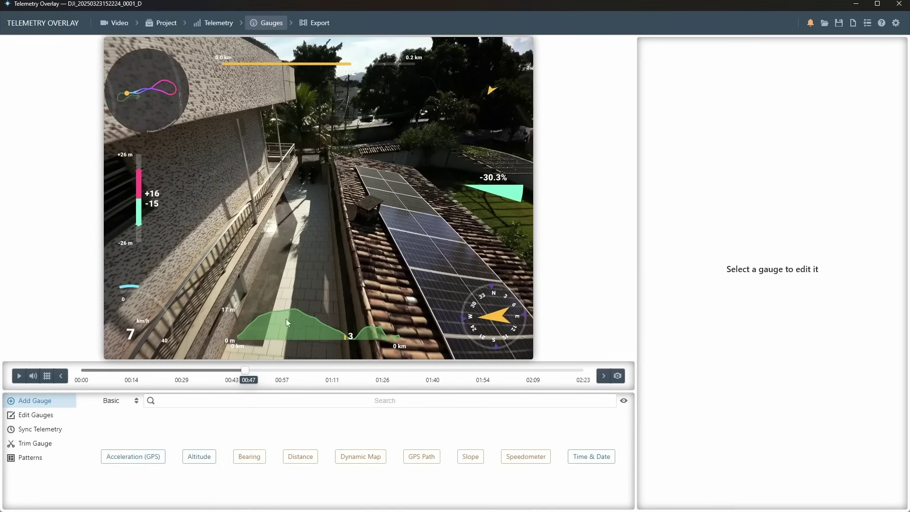
click(163, 318)
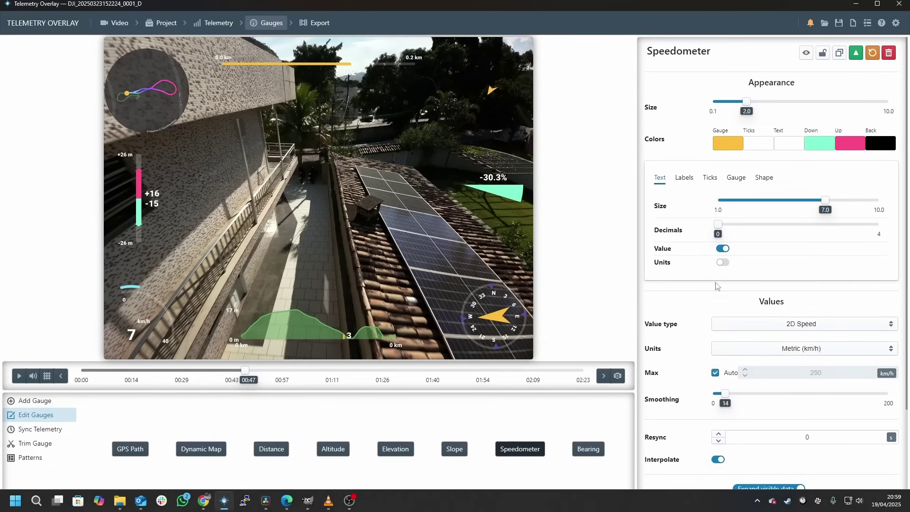
- Look through Patterns, Trim Gauge, Sync Telemetry, Edit Gauges and Add Gauge, then view Export format options
click(35, 462)
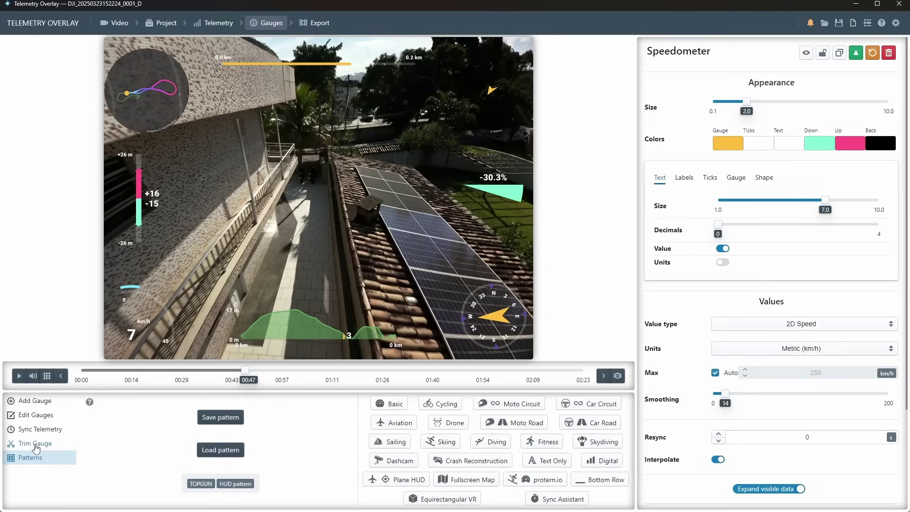
click(36, 446)
click(35, 432)
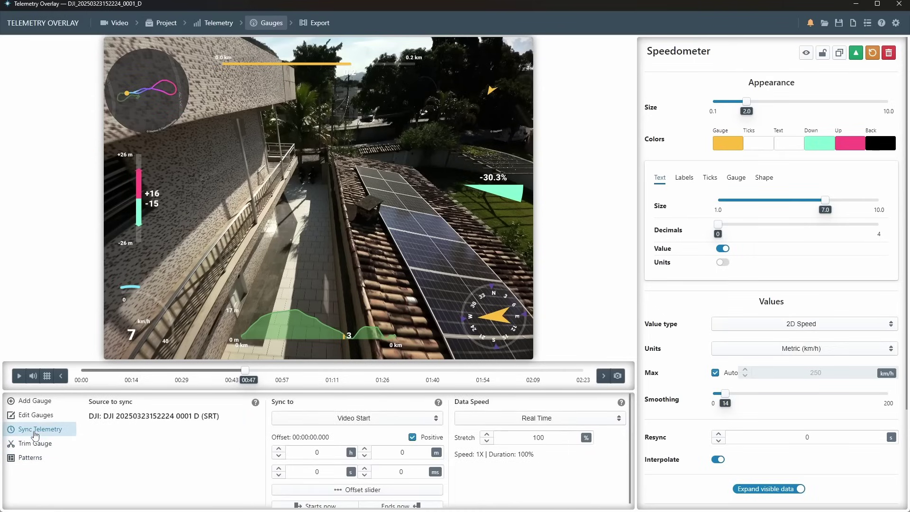
click(35, 416)
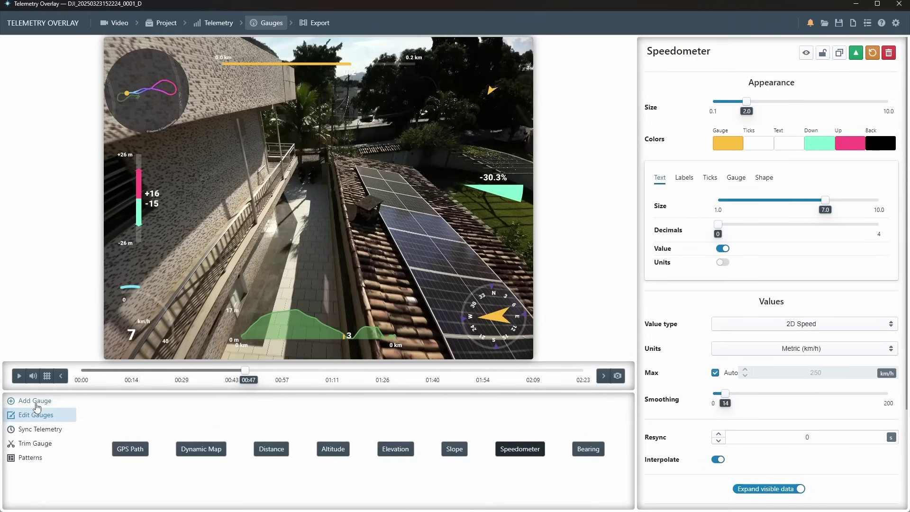
click(33, 401)
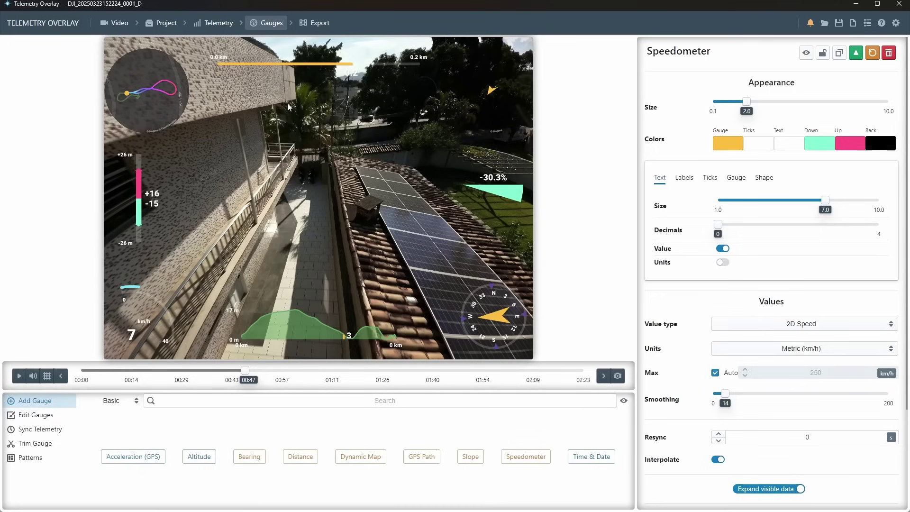
click(318, 24)
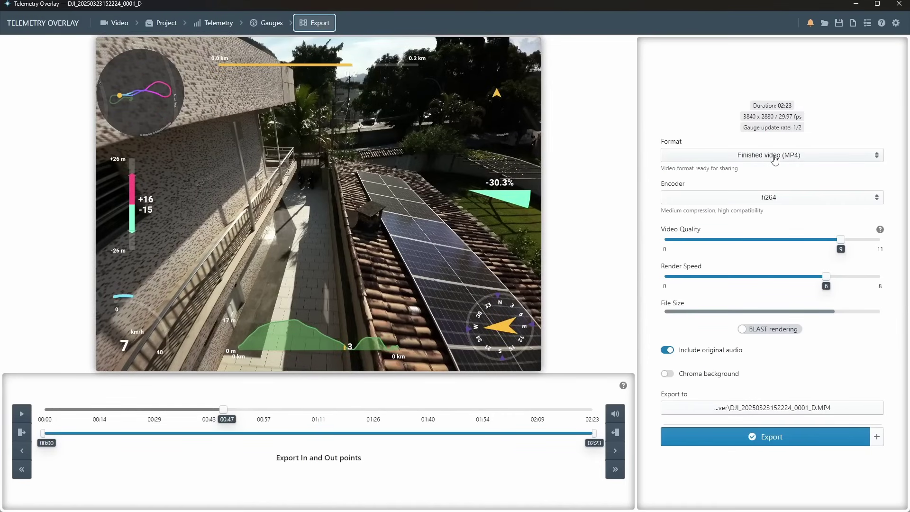
click(775, 158)
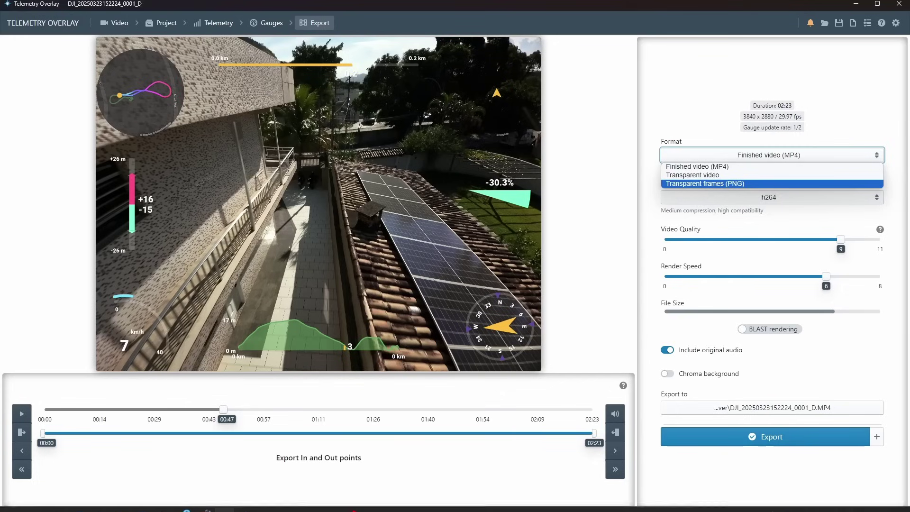
- Keep Finished video (MP4) as the export format and minimize Telemetry Overlay
click(97, 472)
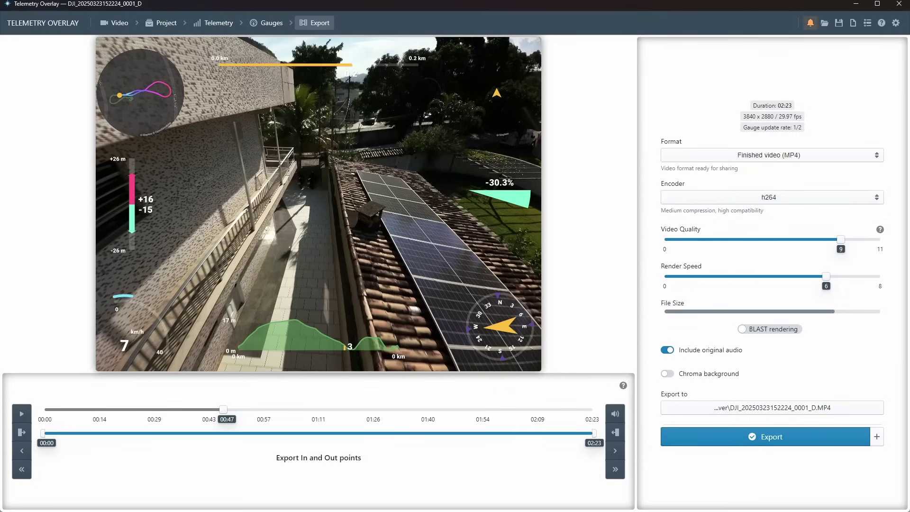
click(855, 5)
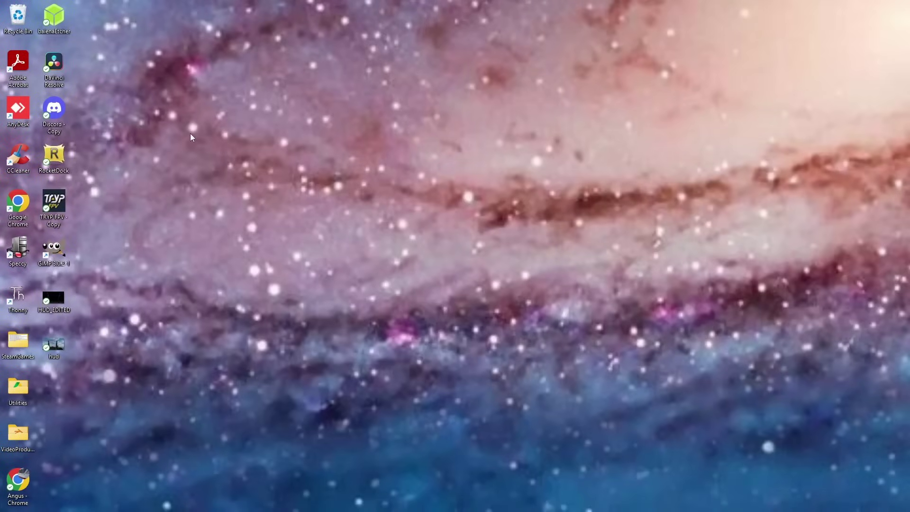
- Bring Chrome forward and scroll through the Telemetry Overlay product page, including its €175 pricing
mouse_move(265, 503)
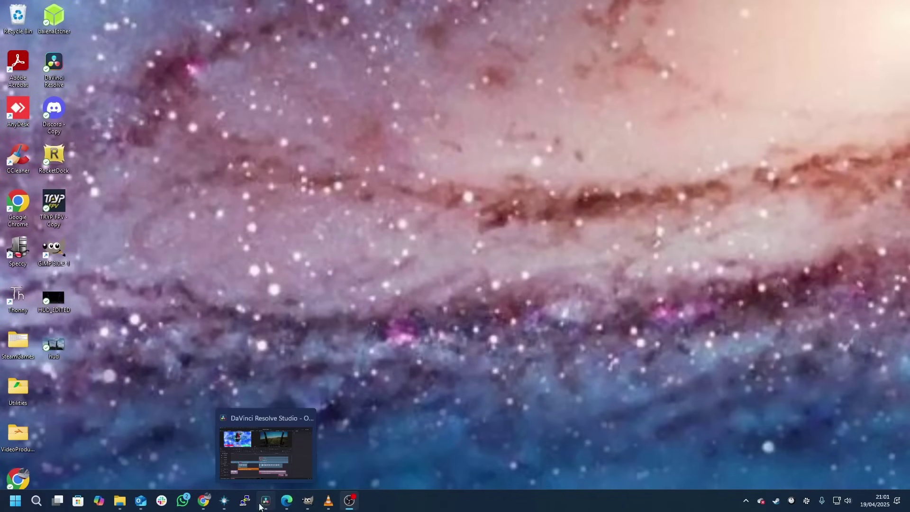
click(206, 503)
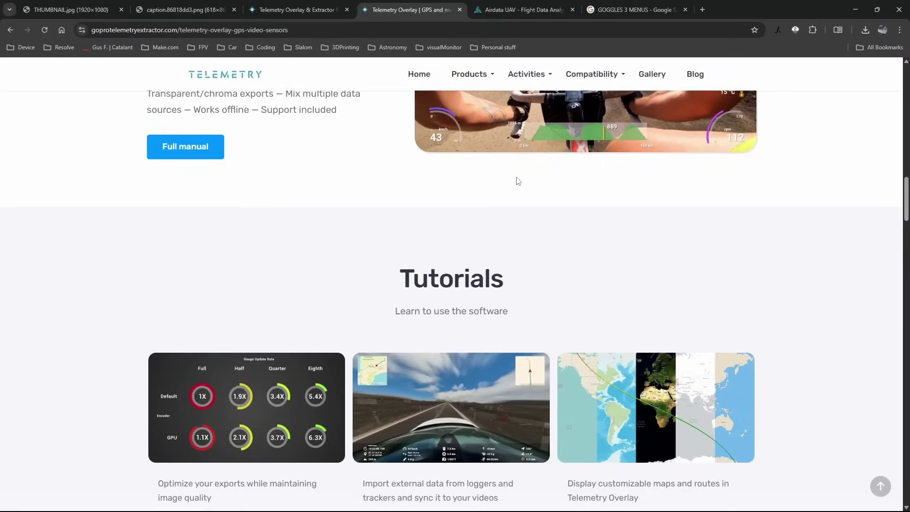
scroll(517, 180, up, 12)
scroll(518, 181, up, 9)
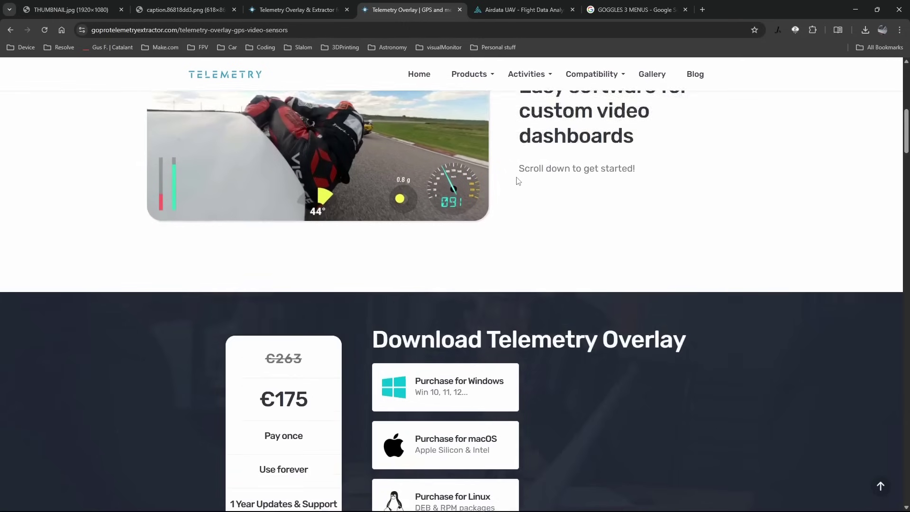
scroll(518, 180, down, 4)
scroll(518, 180, up, 3)
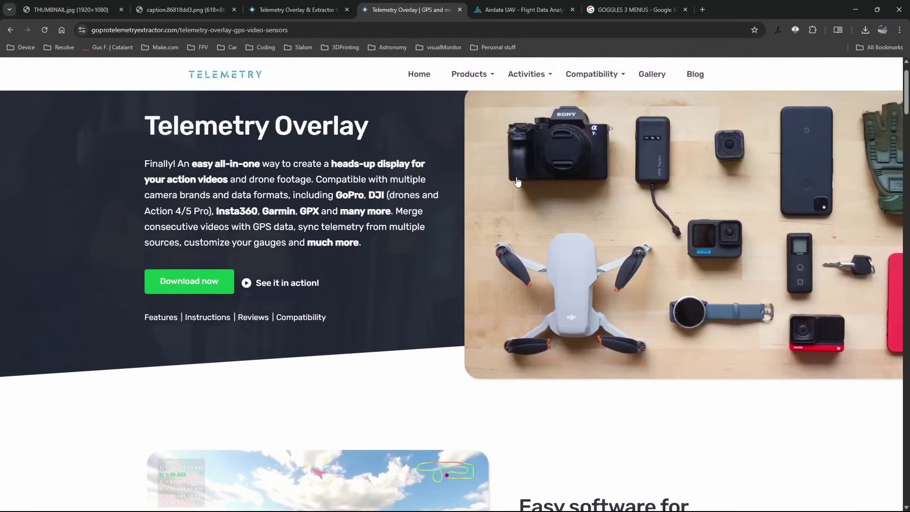
scroll(518, 181, down, 7)
scroll(518, 181, down, 20)
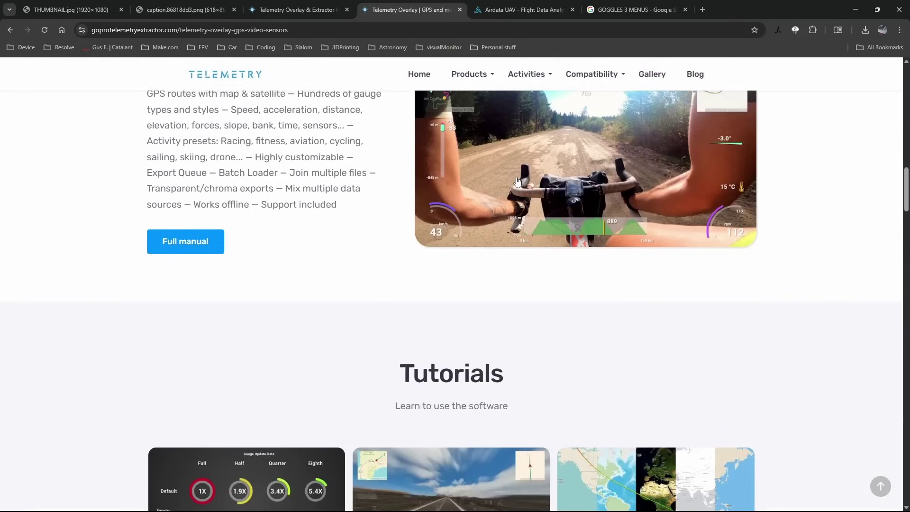
scroll(517, 181, down, 18)
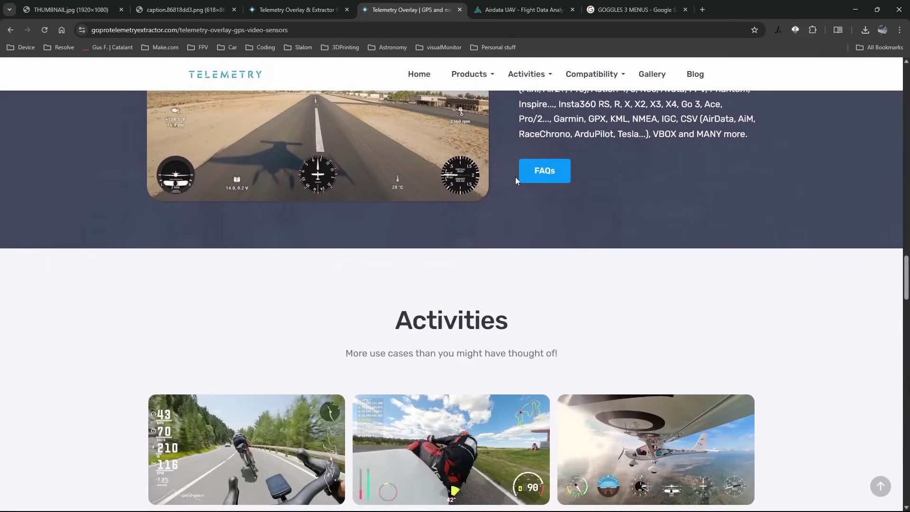
scroll(516, 180, down, 8)
scroll(516, 181, up, 17)
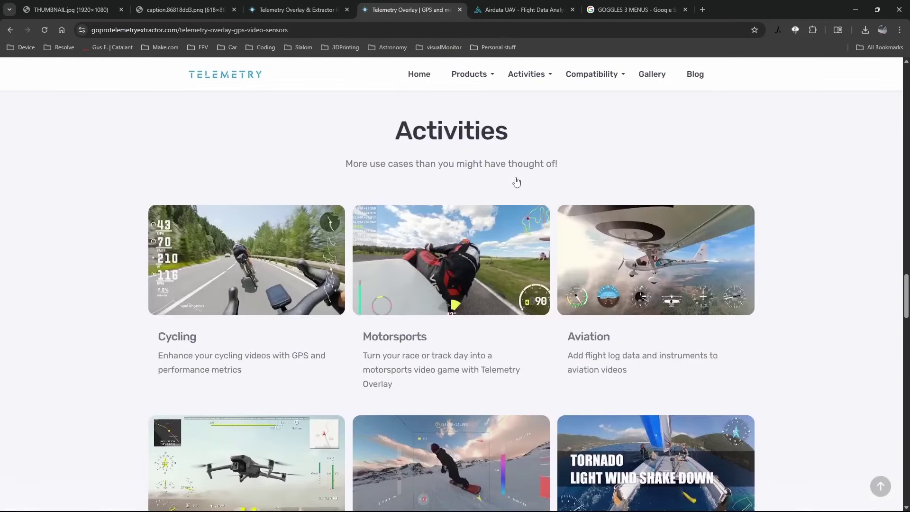
scroll(517, 182, up, 20)
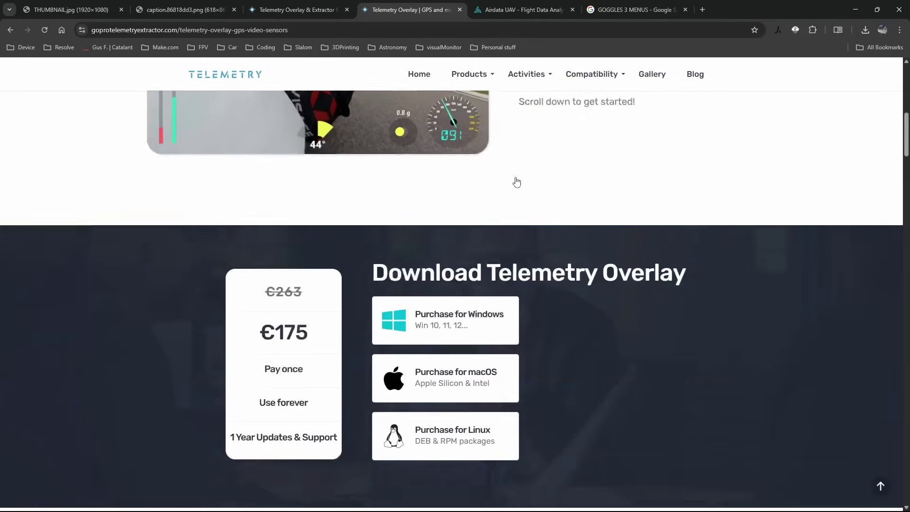
scroll(517, 182, up, 8)
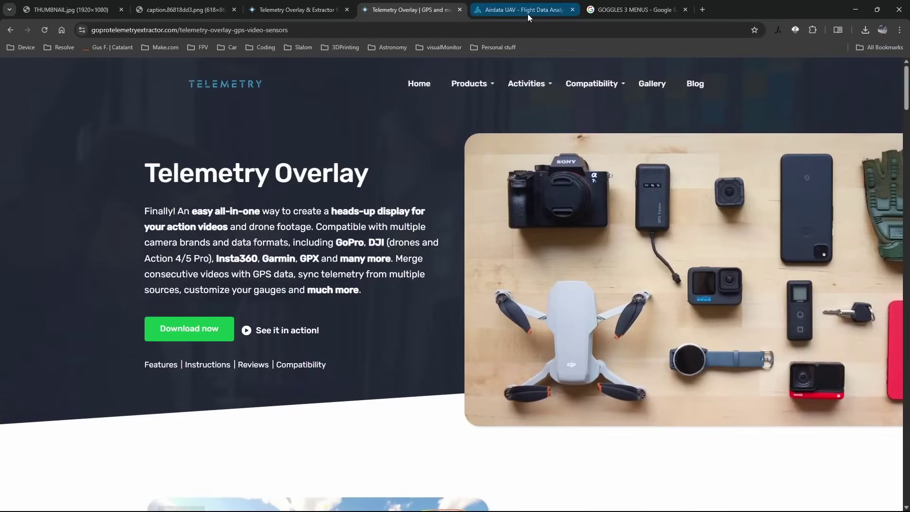
- Switch to AirData and open the Apr 8th, 2025 01:10AM Avata 2 flight log
click(525, 13)
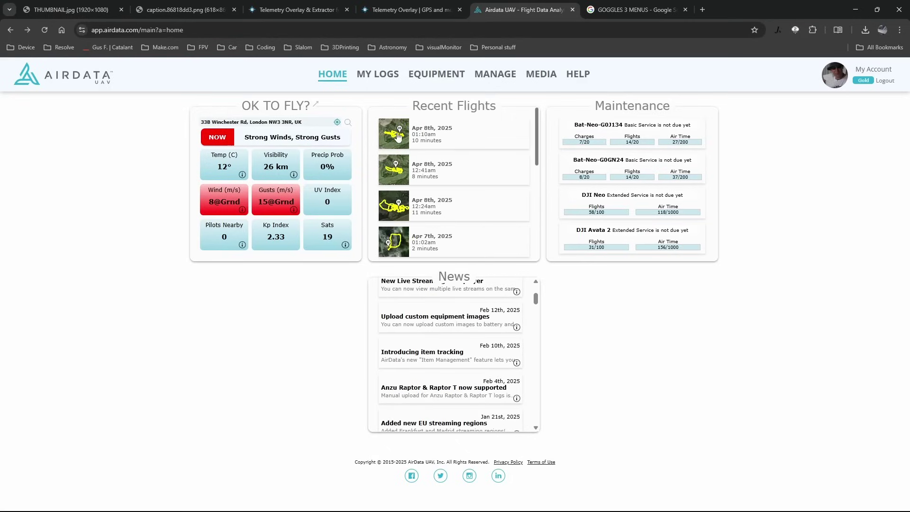
click(430, 138)
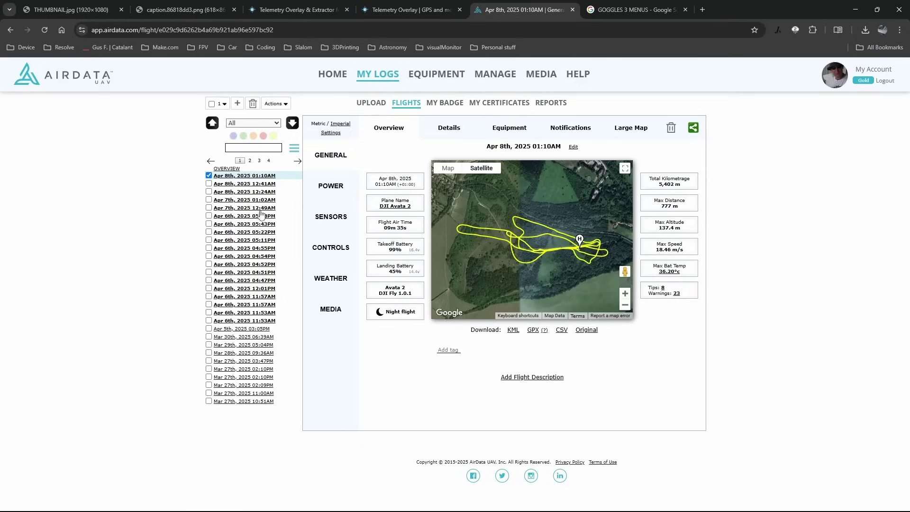
- Browse the flight's details, equipment, highlights and large map views, then return to the overview
click(461, 129)
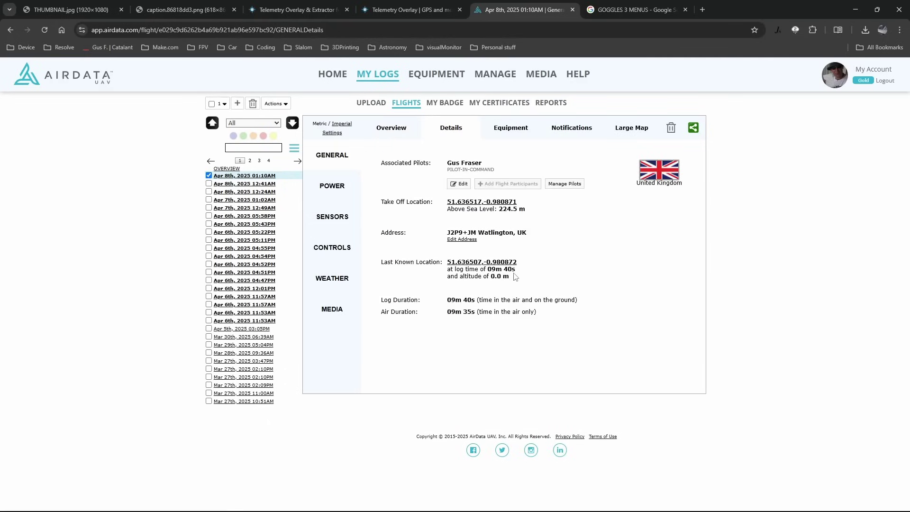
click(506, 132)
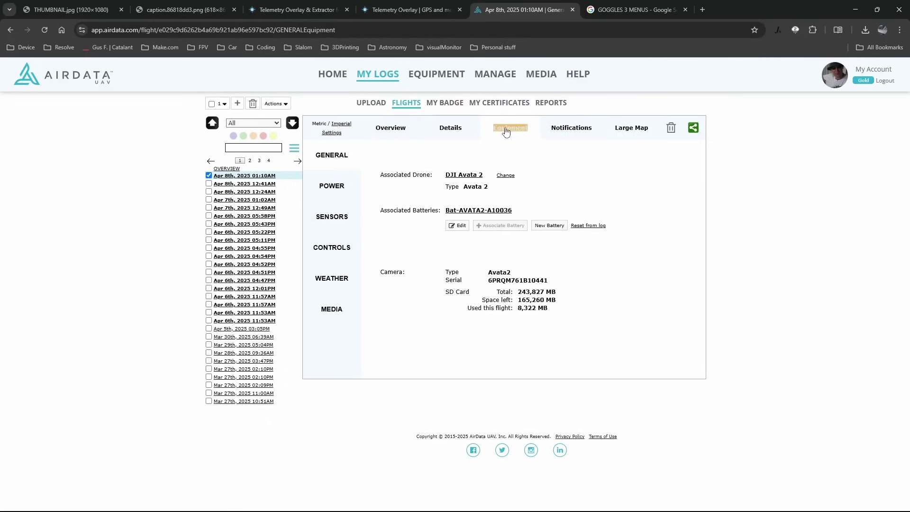
click(566, 134)
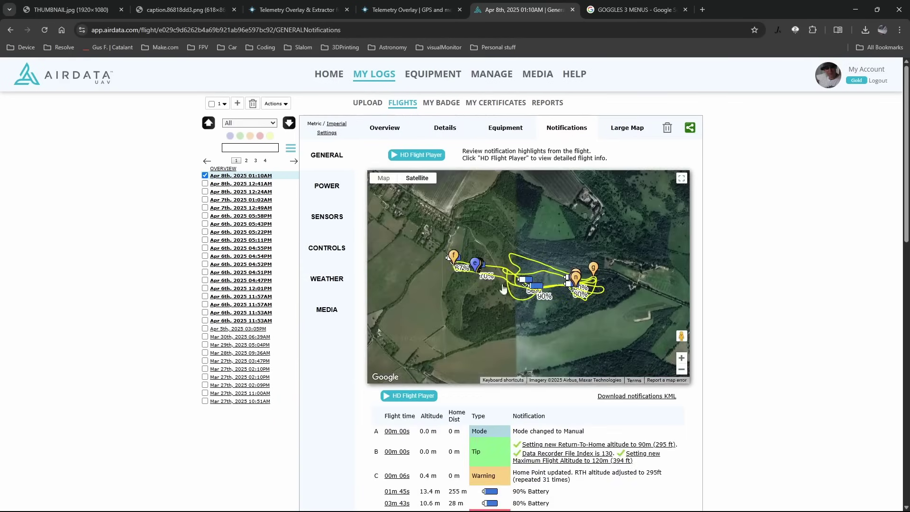
click(626, 128)
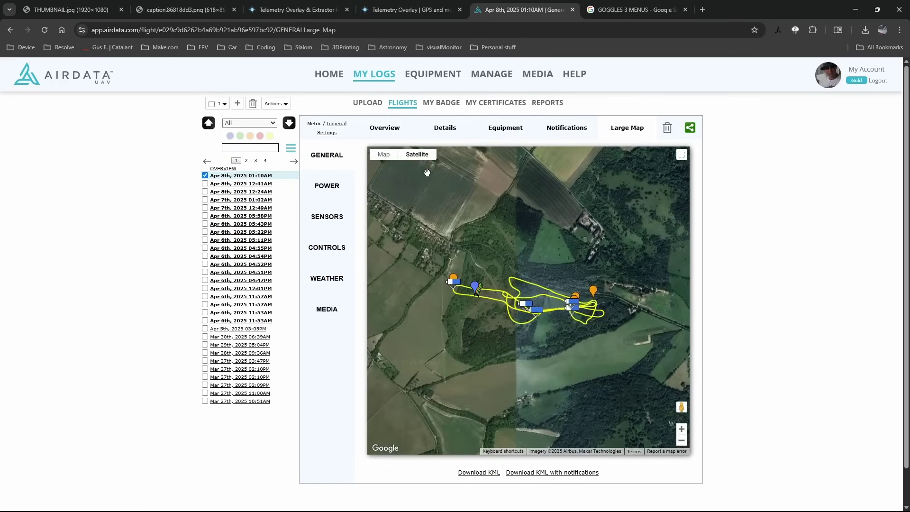
click(384, 127)
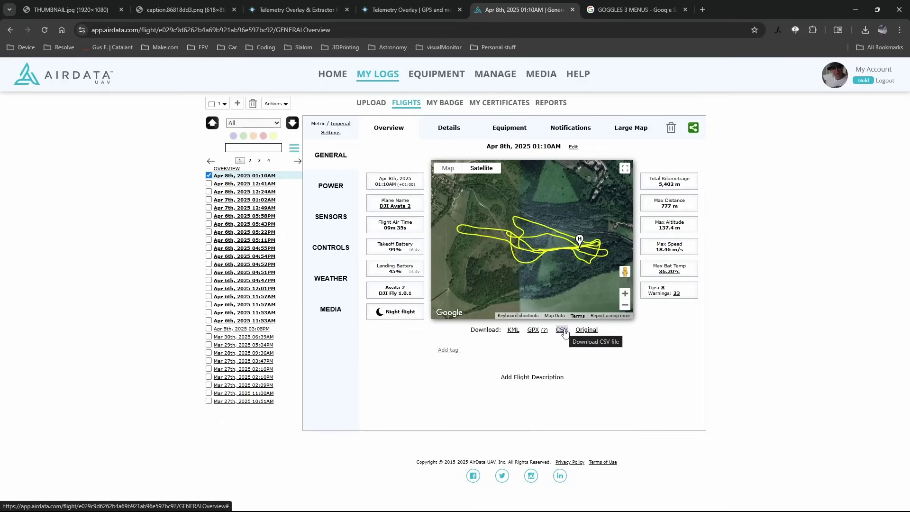
- Download Apr-8th-2025-01-10AM-Flight-Airdata.csv and open it in Excel
click(561, 330)
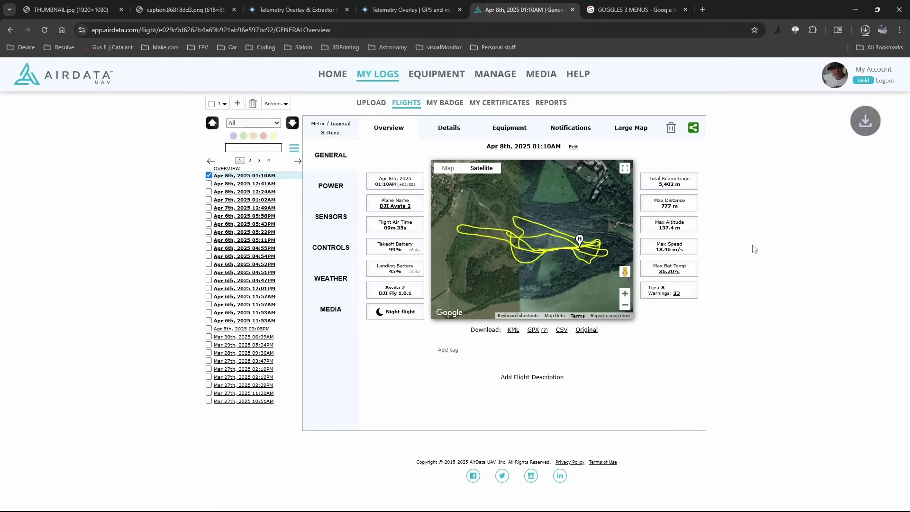
mouse_move(762, 62)
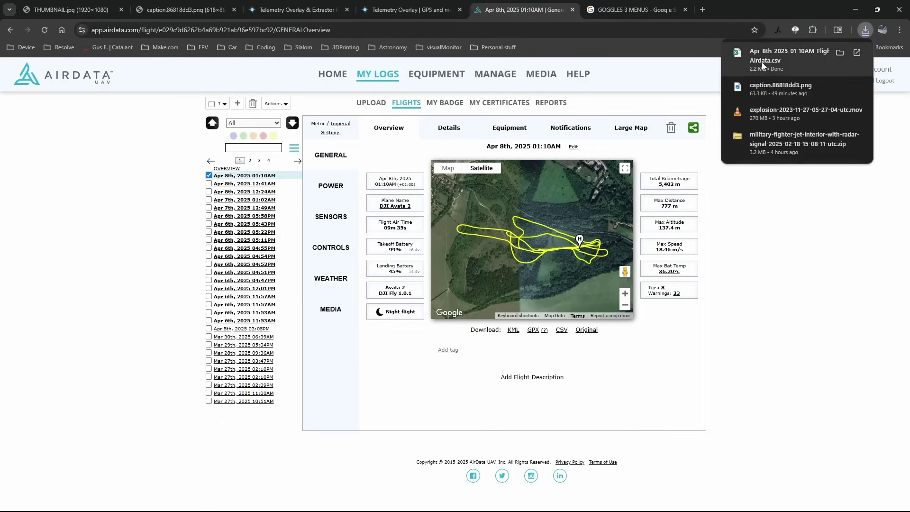
click(764, 61)
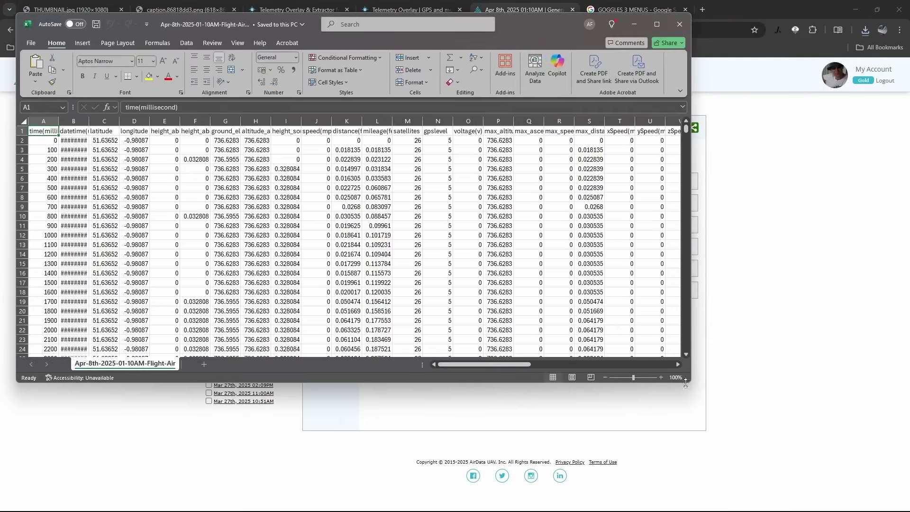
- Enlarge the Excel window and read the full headers of columns G, H and I
drag(687, 380, 896, 503)
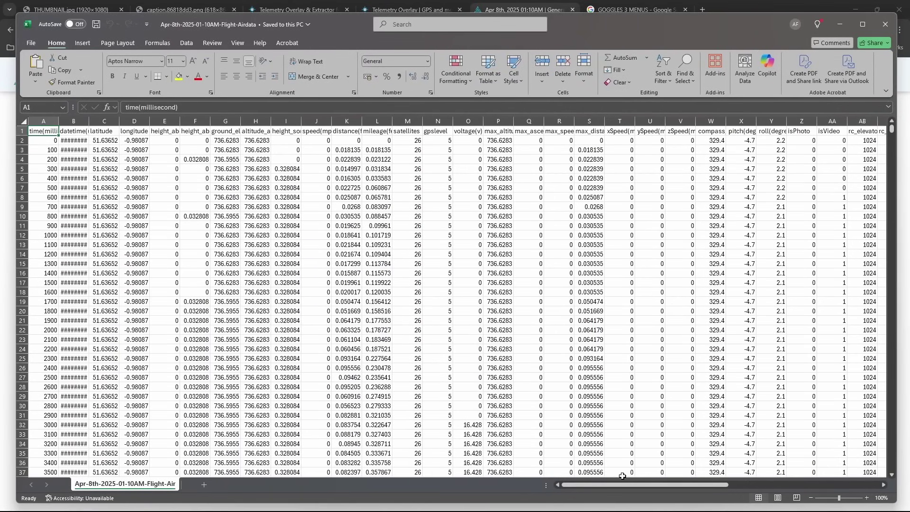
drag(616, 486, 616, 488)
drag(43, 120, 557, 116)
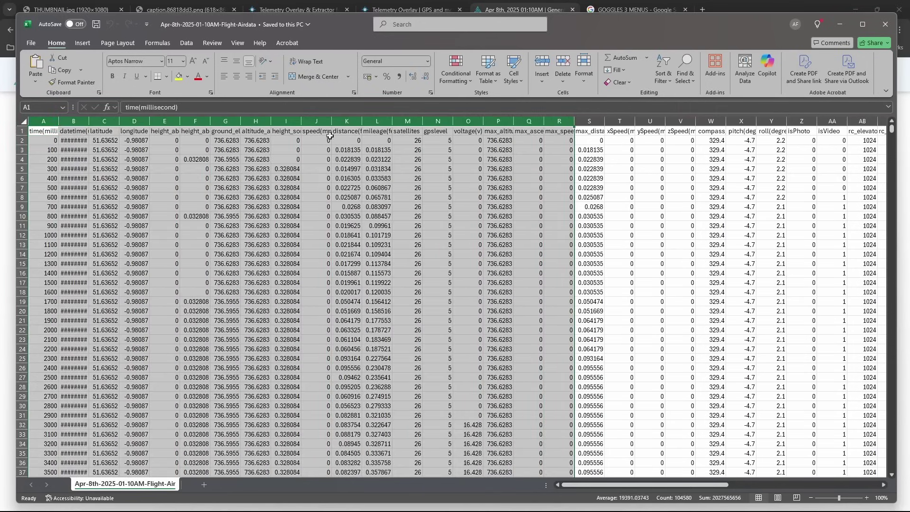
click(53, 134)
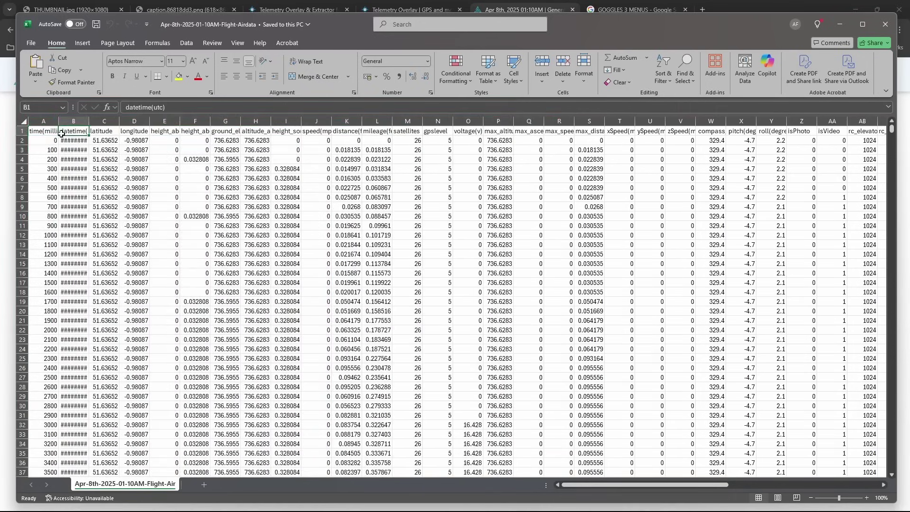
click(229, 131)
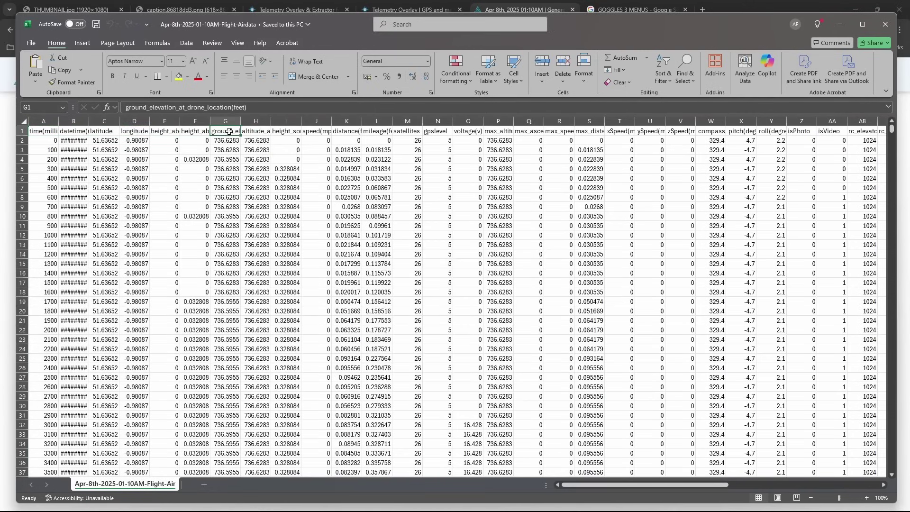
click(262, 132)
click(290, 132)
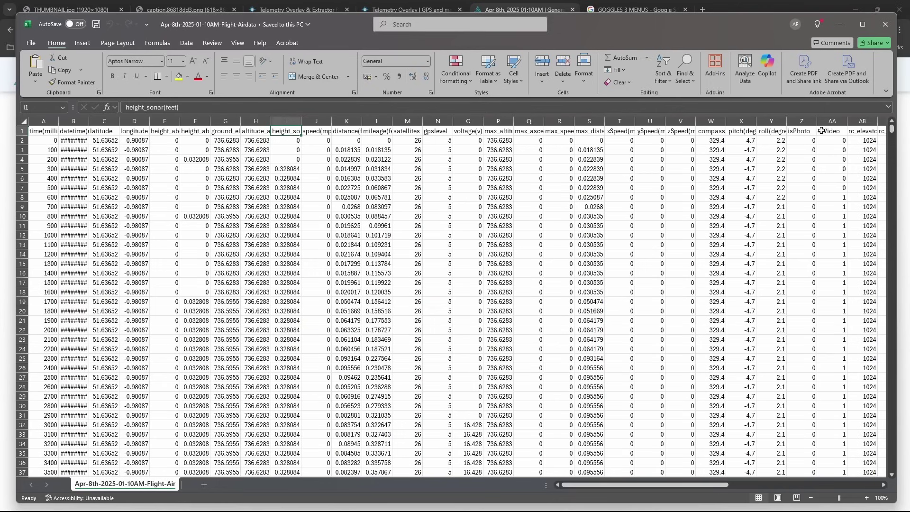
- Check the message column, cells AZ4 and the Home Point messages in AZ64–AZ66
drag(695, 485, 870, 485)
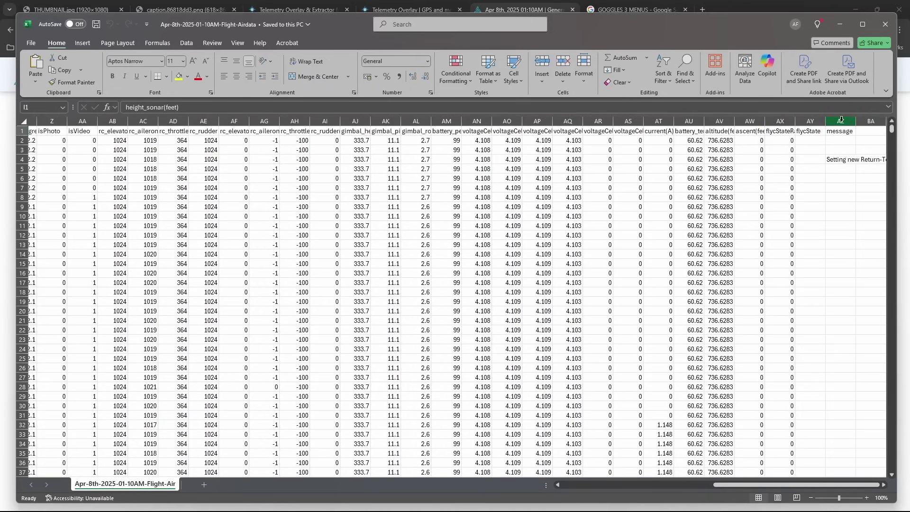
click(839, 161)
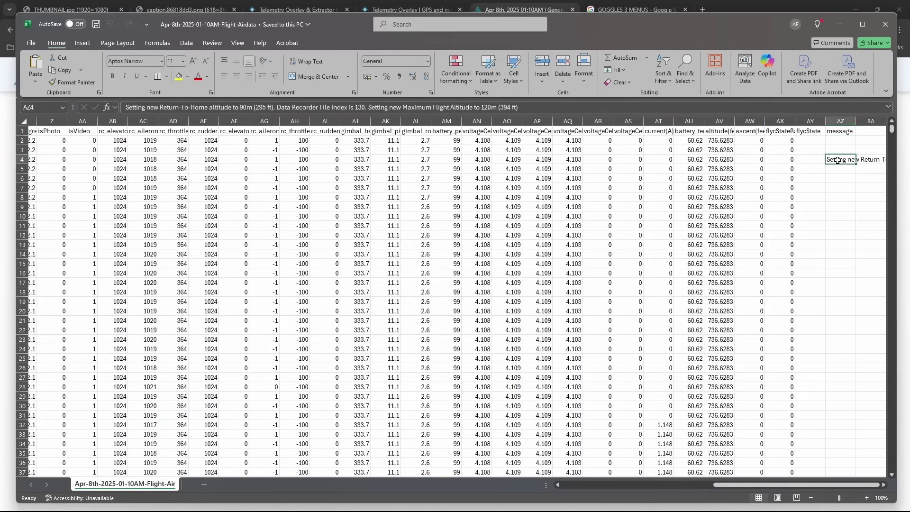
scroll(845, 195, down, 17)
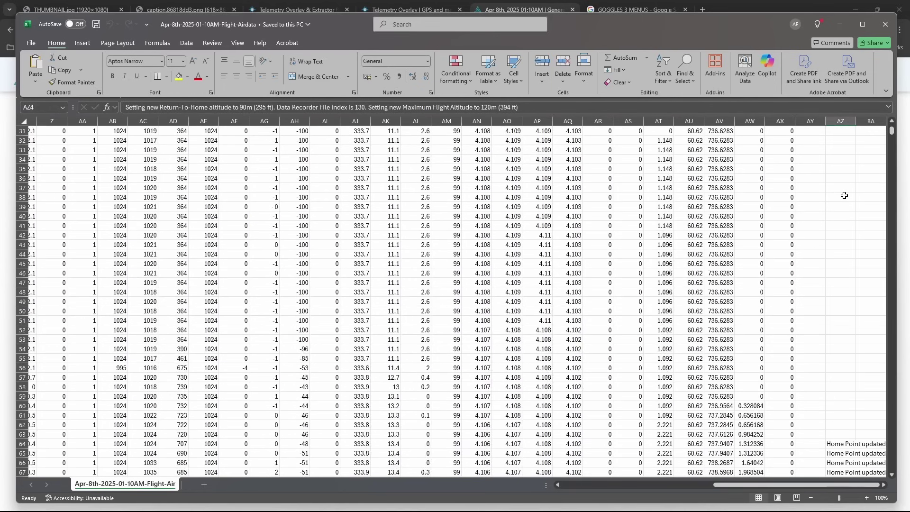
click(840, 245)
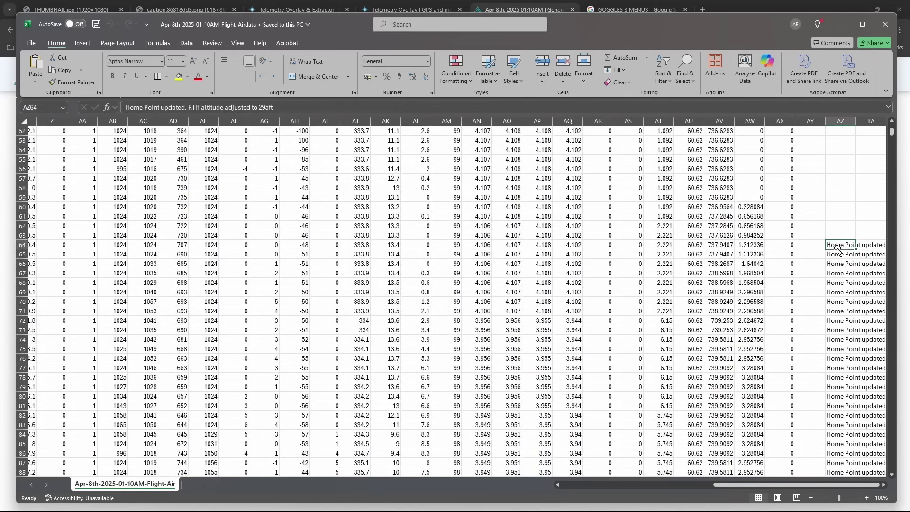
click(837, 256)
click(837, 269)
scroll(346, 228, up, 1)
scroll(345, 228, up, 17)
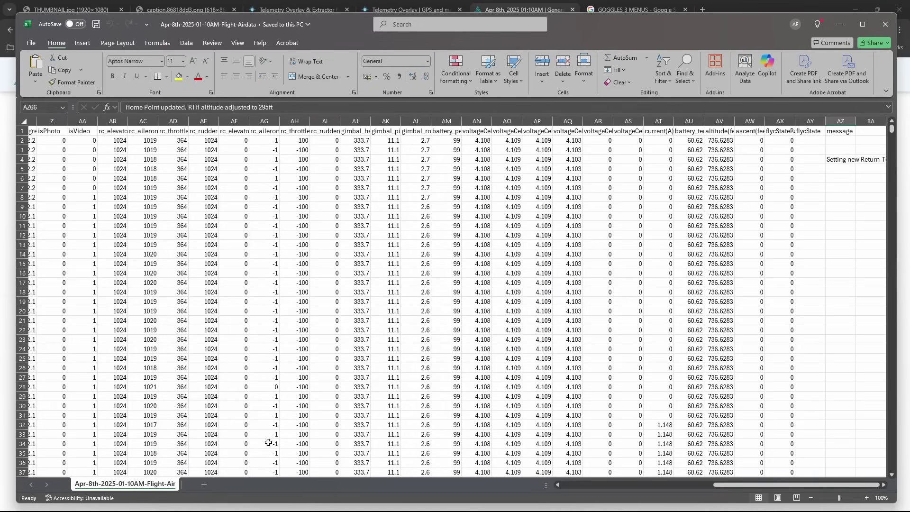
- Scroll through the telemetry rows, then minimize Excel to return to Chrome
scroll(616, 339, down, 18)
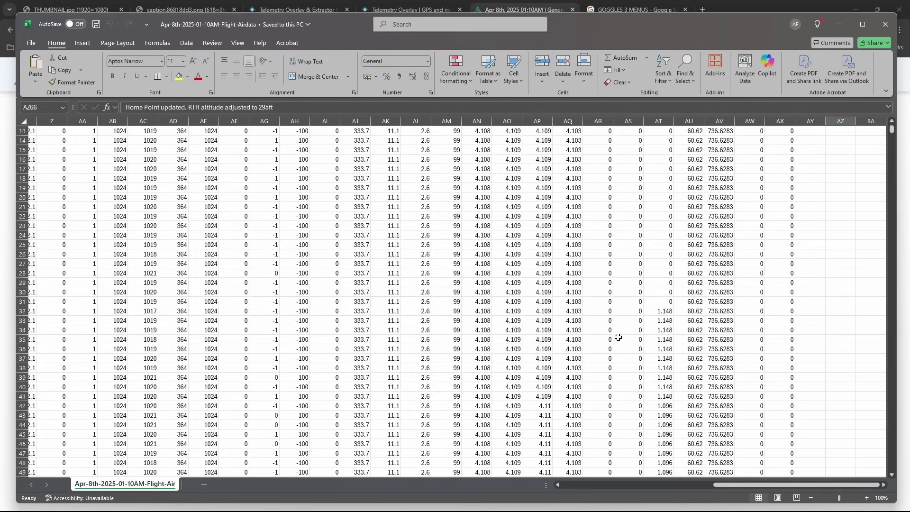
scroll(608, 348, down, 20)
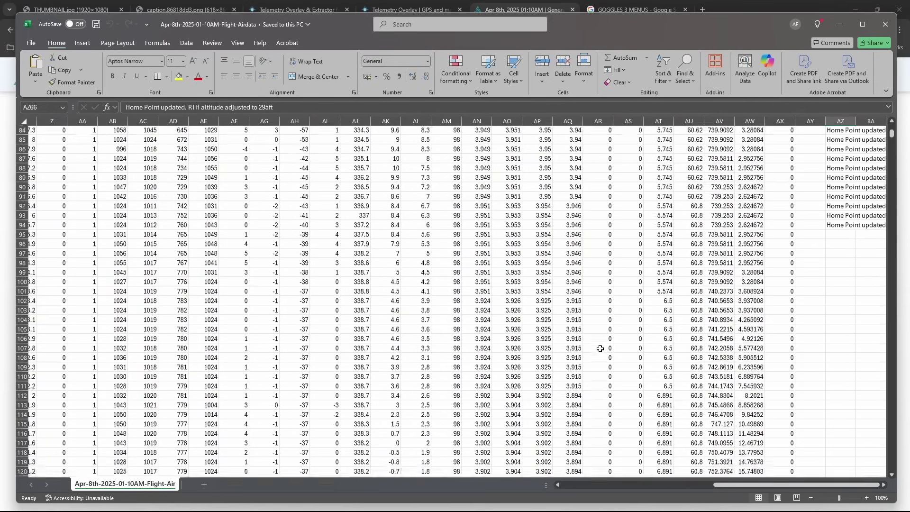
scroll(588, 353, down, 20)
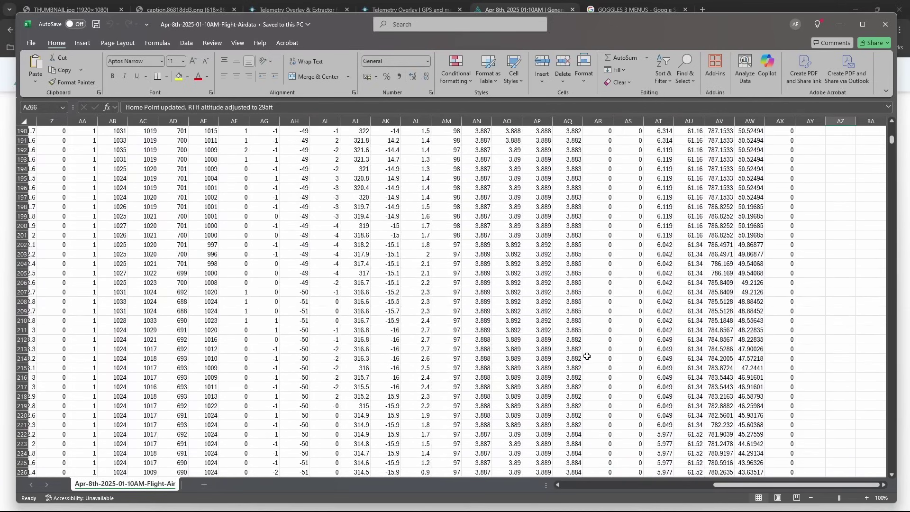
scroll(585, 357, up, 18)
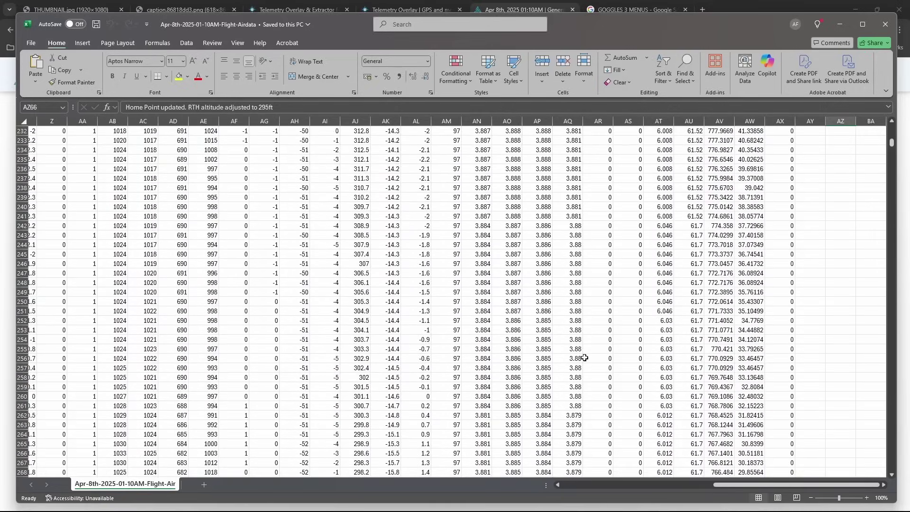
scroll(585, 355, up, 20)
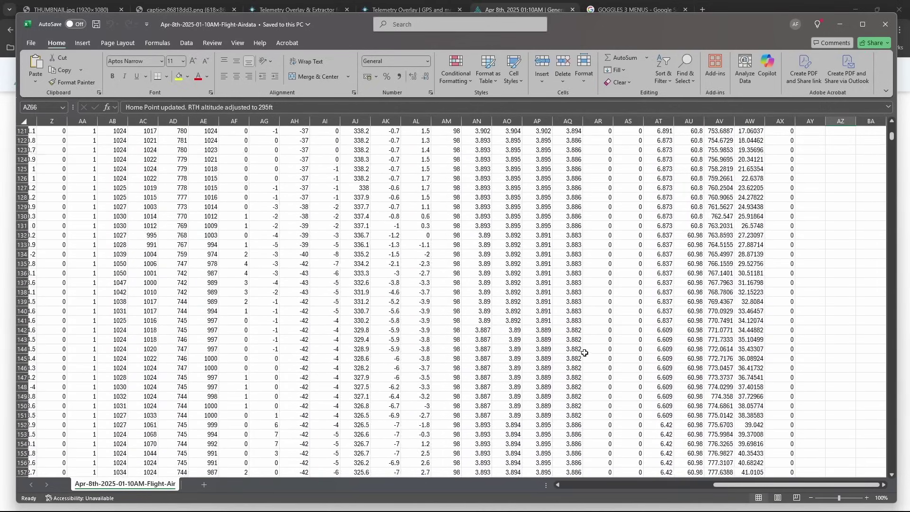
scroll(577, 342, up, 19)
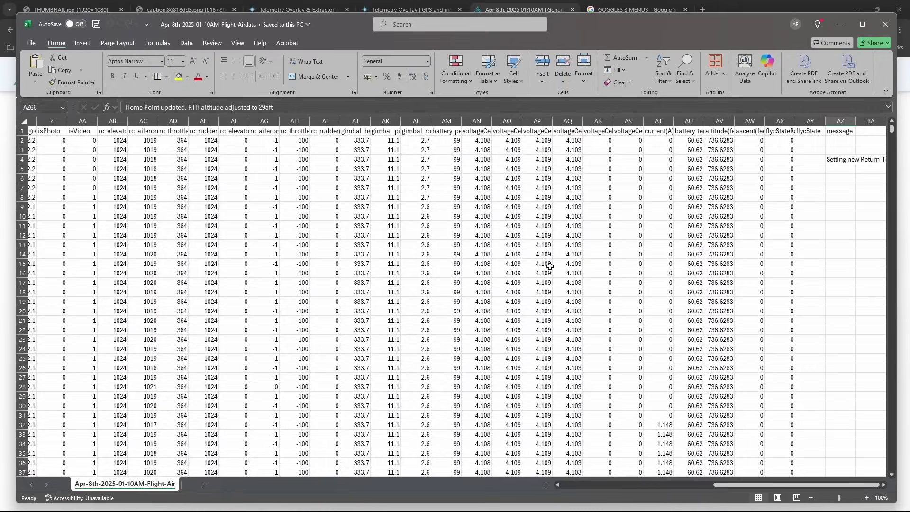
click(839, 24)
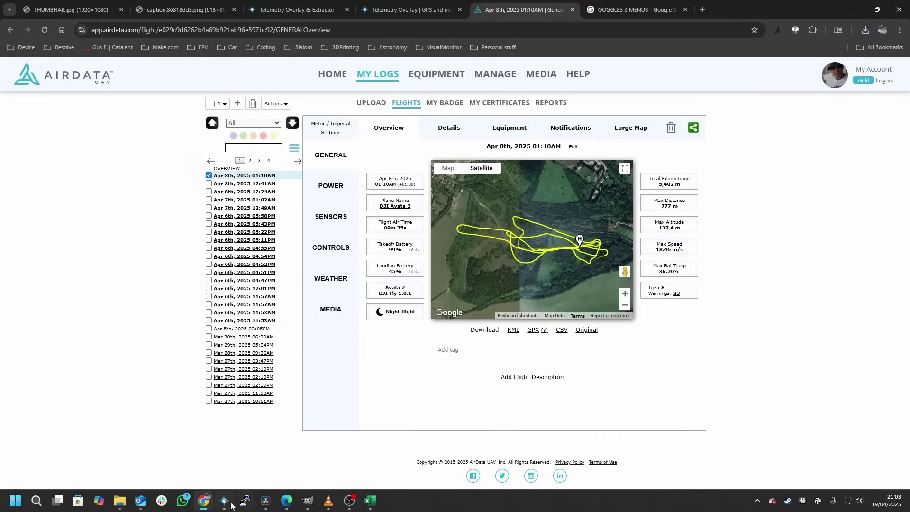
- Replace the video with the three clips from MEDIA (E:)\Onscreen\Raw, clearing the old video
click(225, 502)
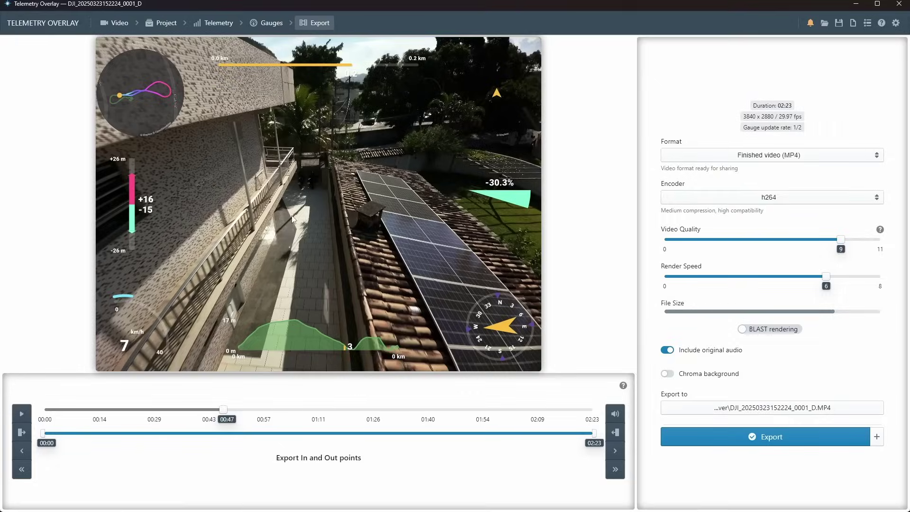
click(114, 23)
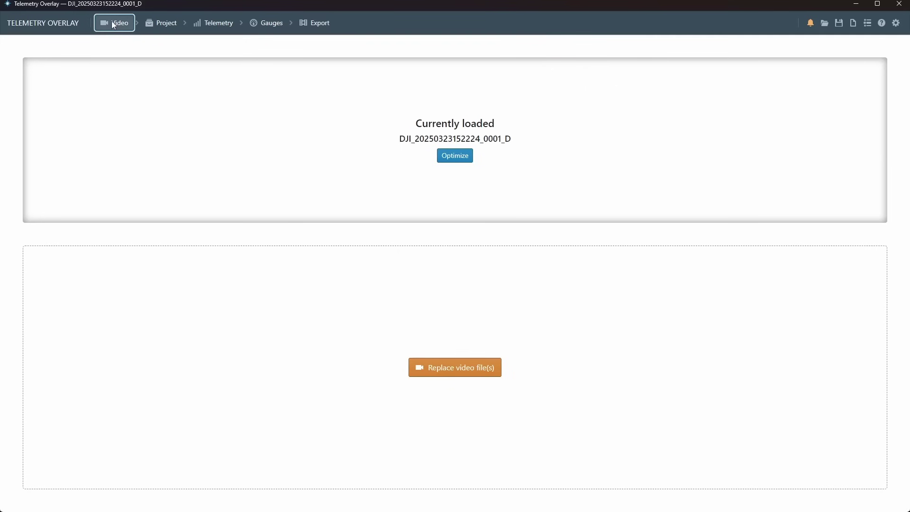
click(442, 374)
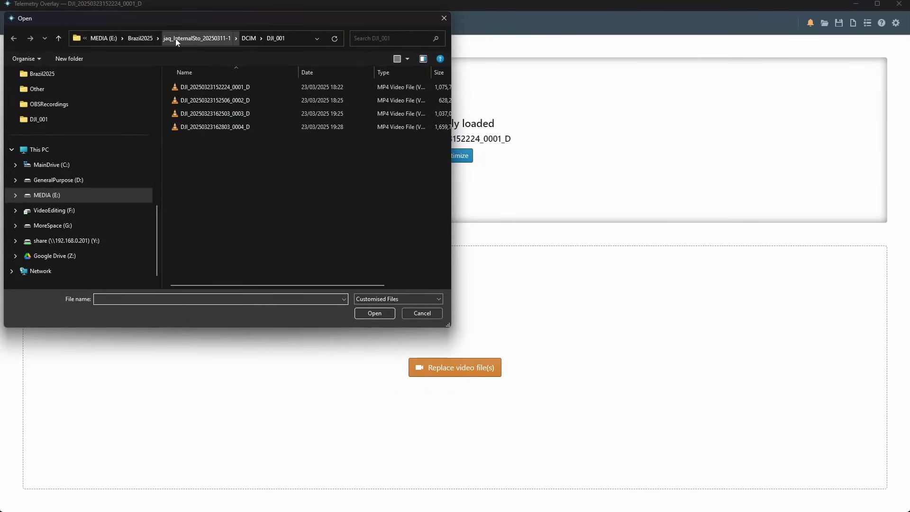
click(112, 38)
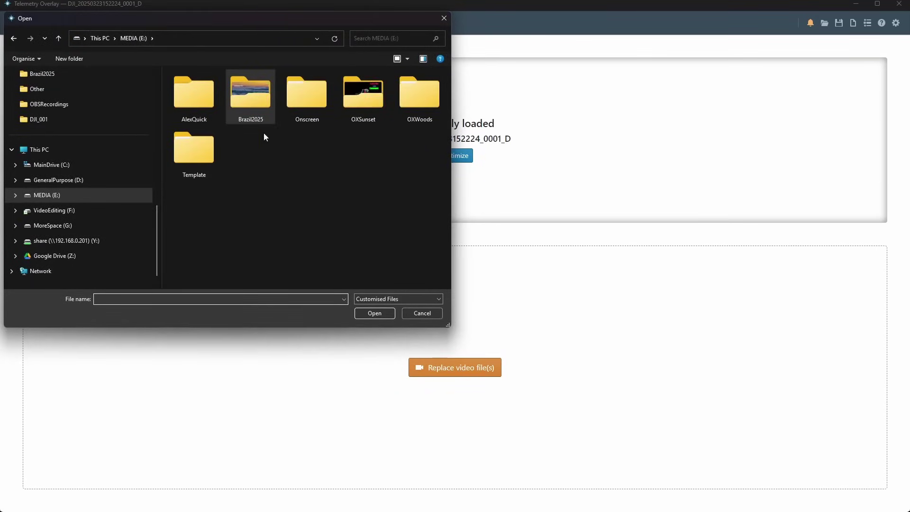
double_click(302, 95)
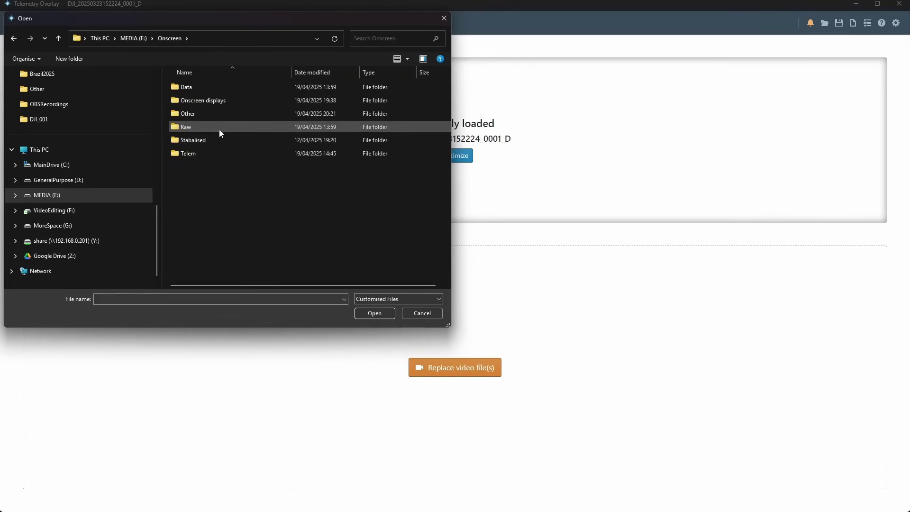
double_click(185, 127)
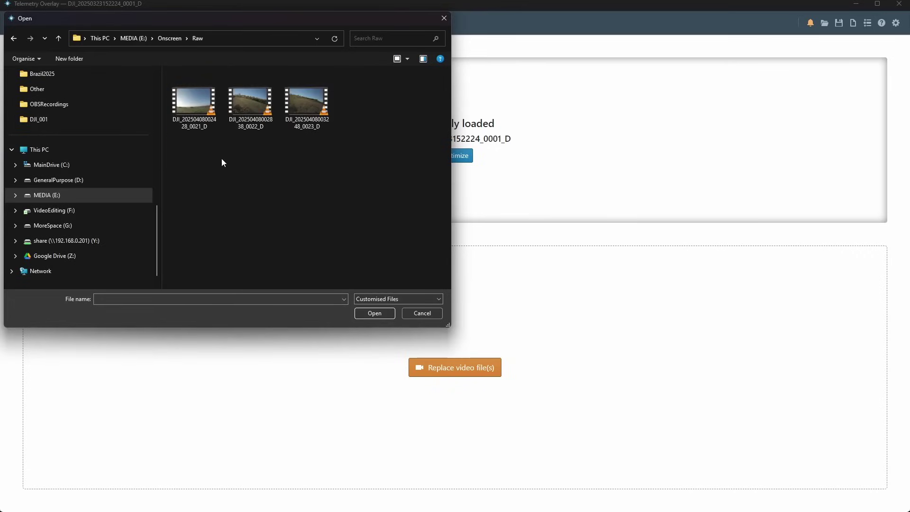
click(200, 112)
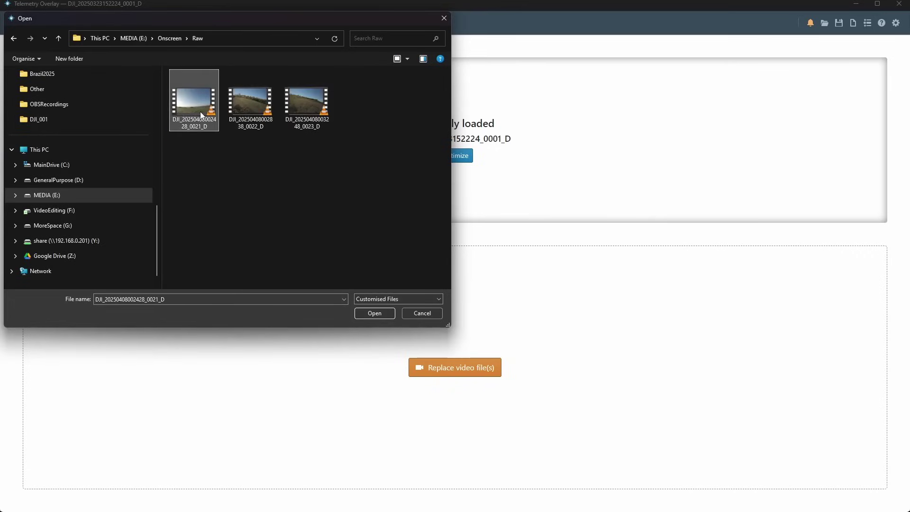
shift+click(311, 109)
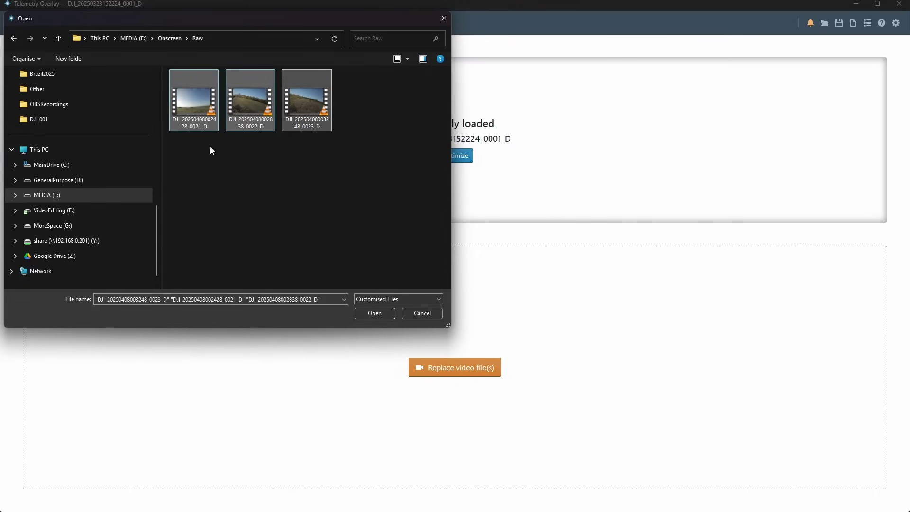
click(374, 314)
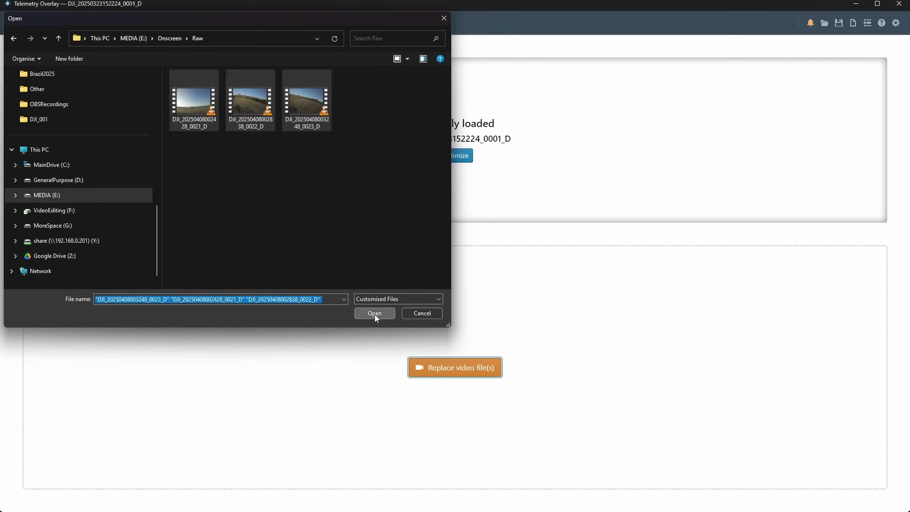
click(499, 285)
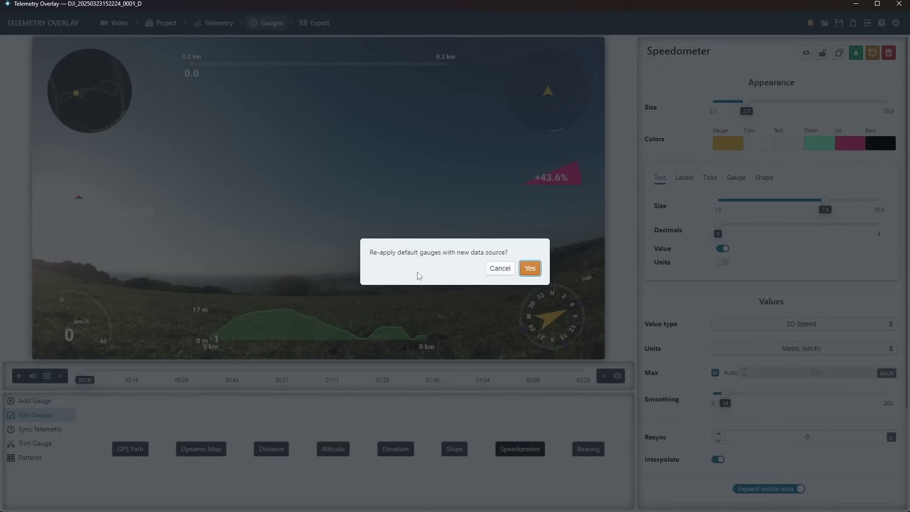
- Re-apply the default gauges for the new clips and view the loaded telemetry files
click(531, 269)
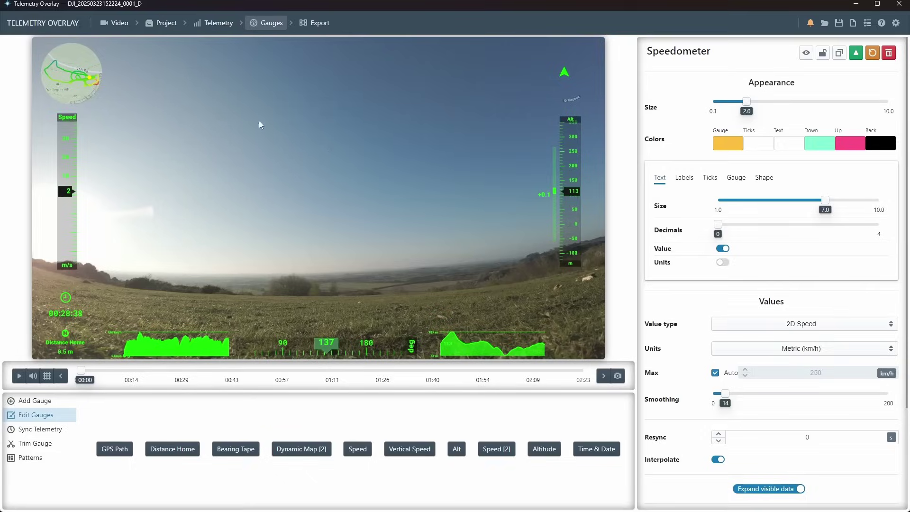
click(213, 22)
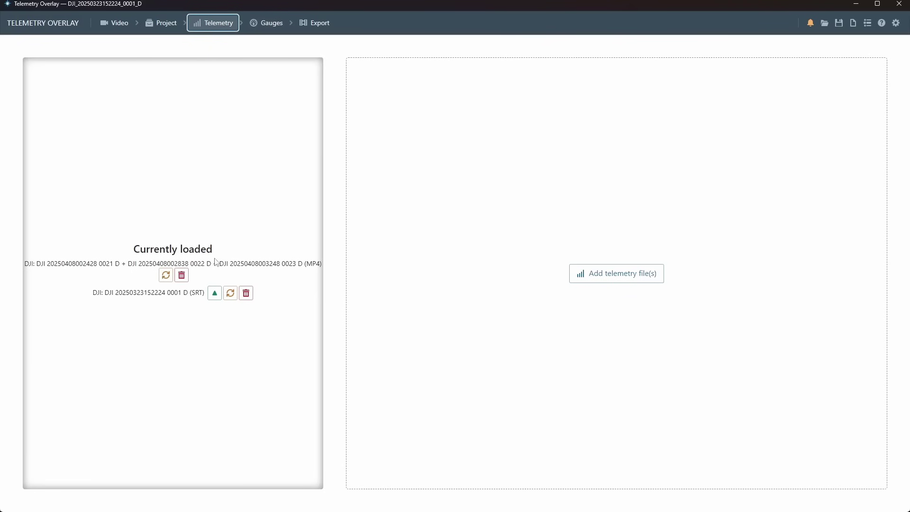
- Load Apr-8th-2025-01-10AM-Flight-Airdata from Downloads as telemetry and re-apply the default gauges
click(607, 278)
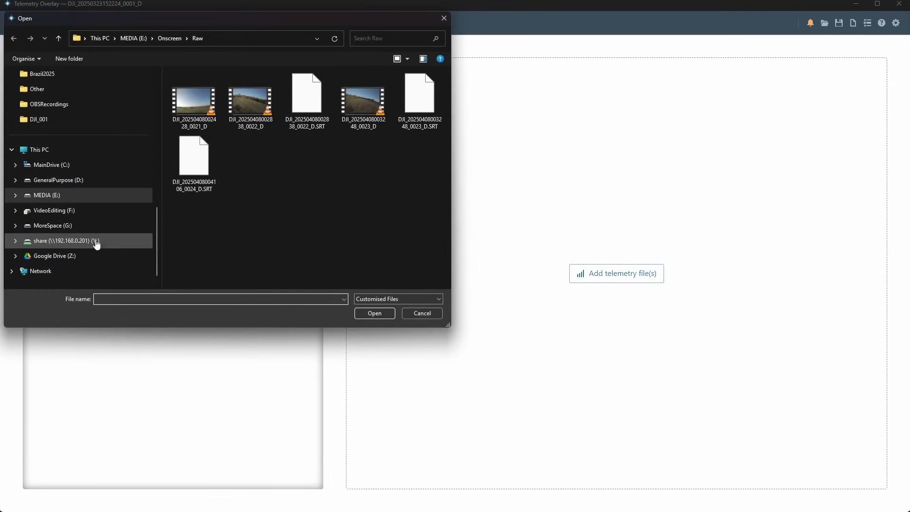
scroll(45, 234, down, 1)
scroll(45, 233, up, 10)
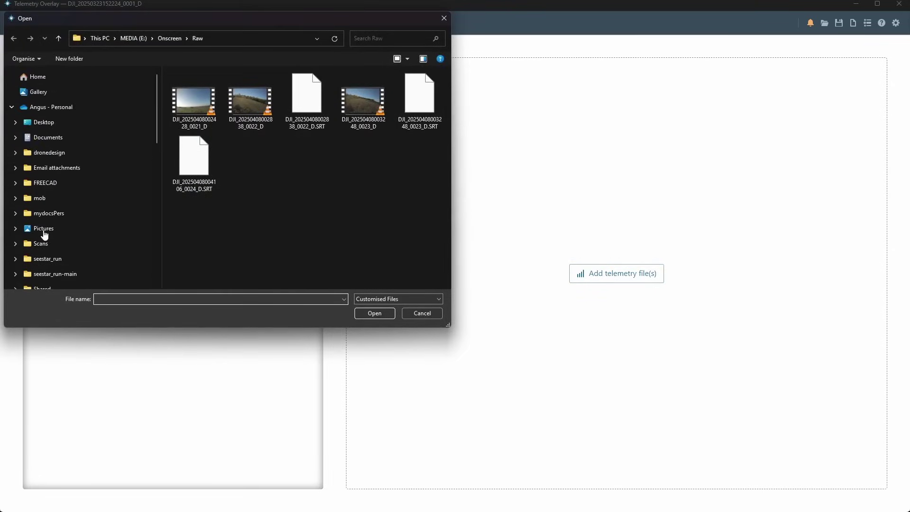
scroll(42, 231, down, 3)
click(42, 227)
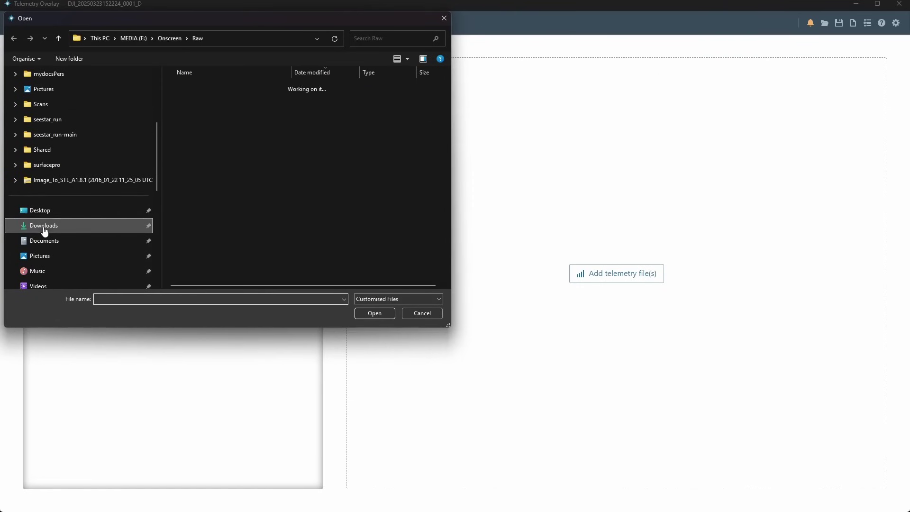
click(240, 101)
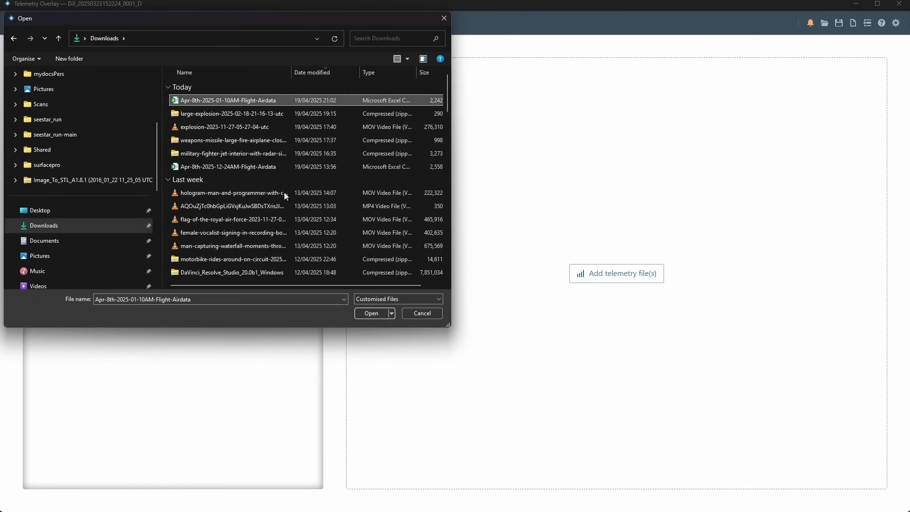
click(367, 312)
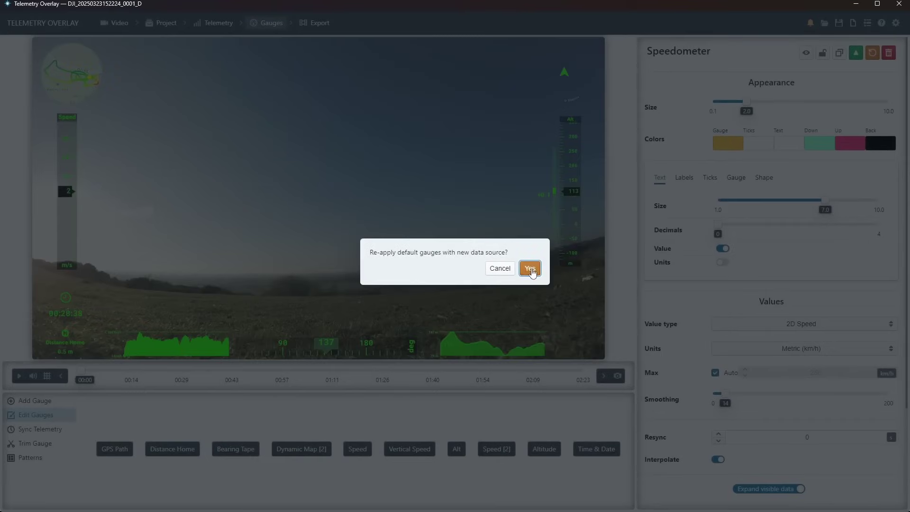
click(530, 269)
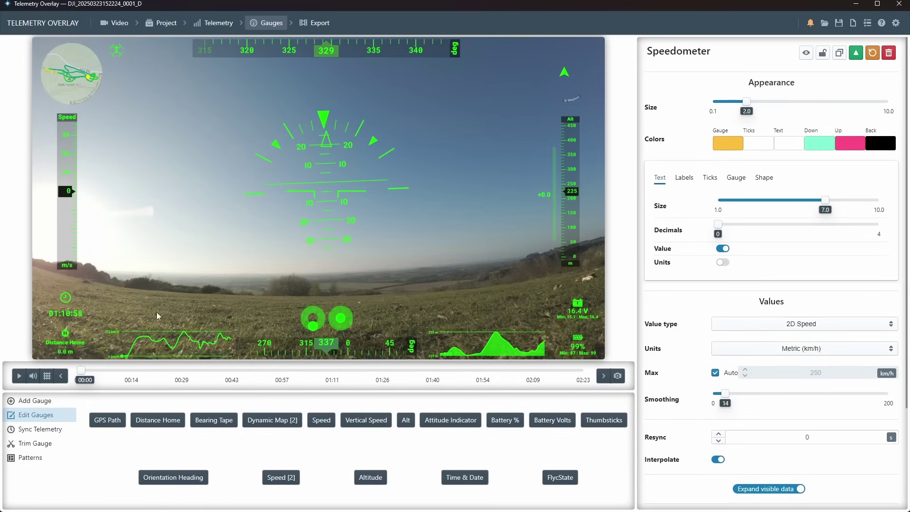
- Show the Patterns section with the saved TOPGUN and HUD patterns
click(27, 458)
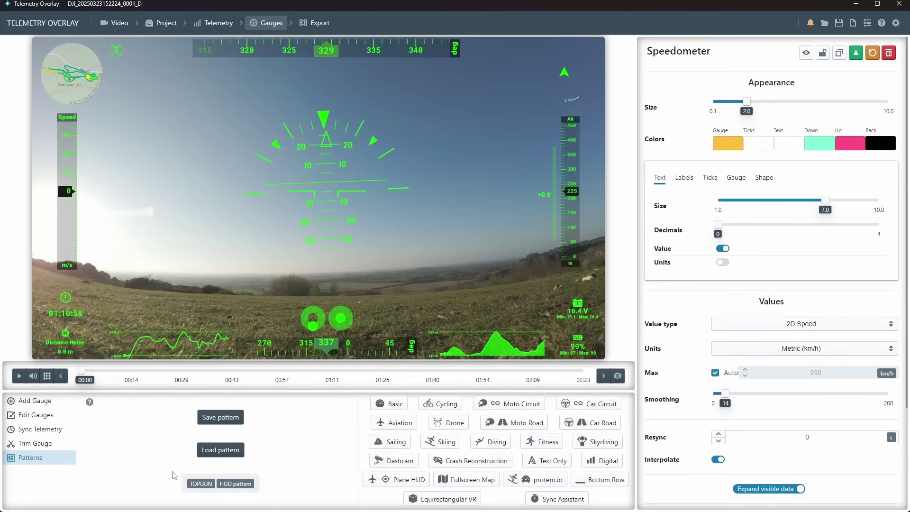
- Load the saved TOPGUN pattern, deleting the existing gauges
click(196, 485)
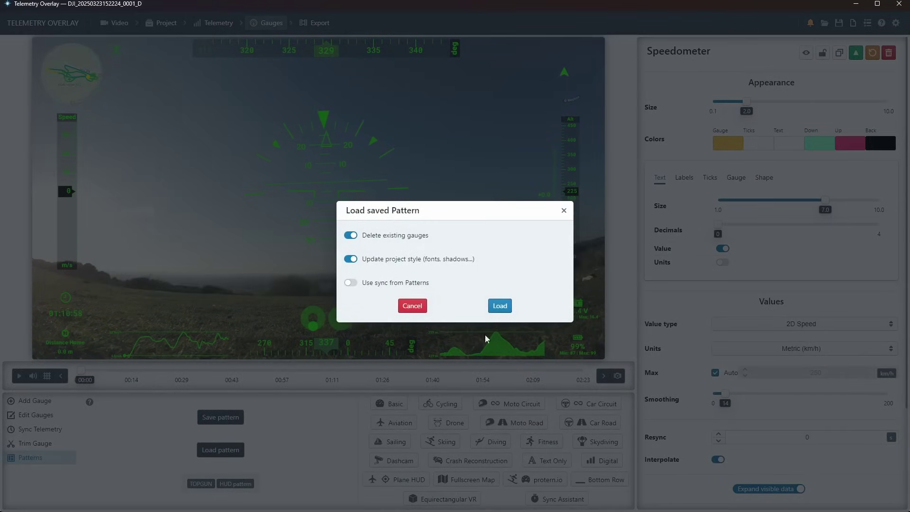
click(501, 308)
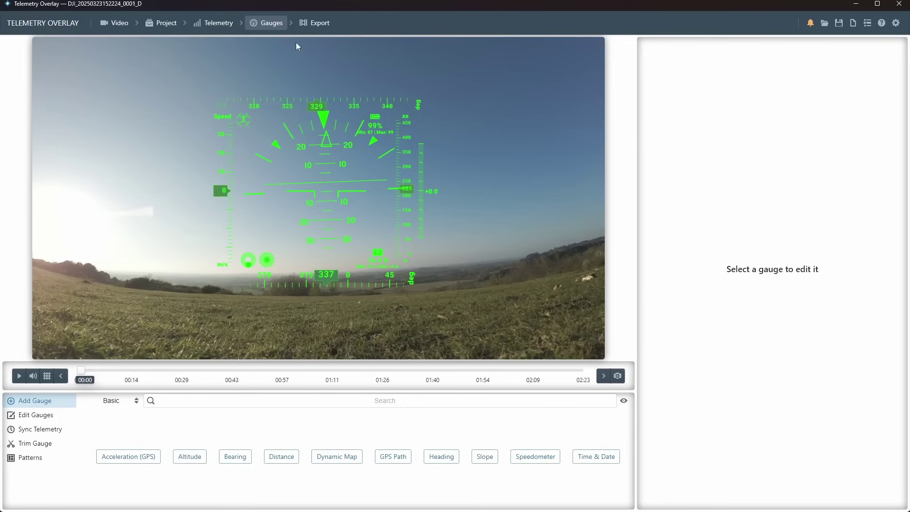
- Open the Export settings, set to Finished video (MP4) with h264
click(315, 24)
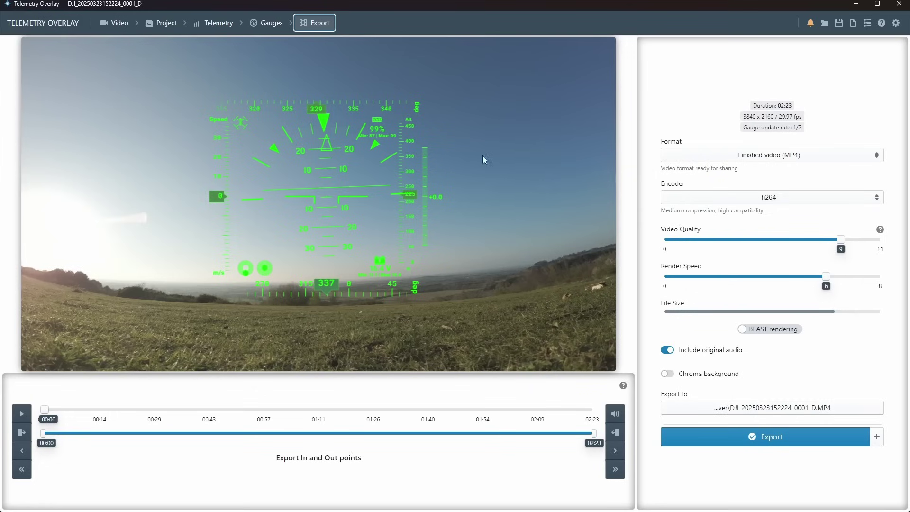
- Minimise Telemetry Overlay and open the Telemetry Overlay product page on its website
click(877, 4)
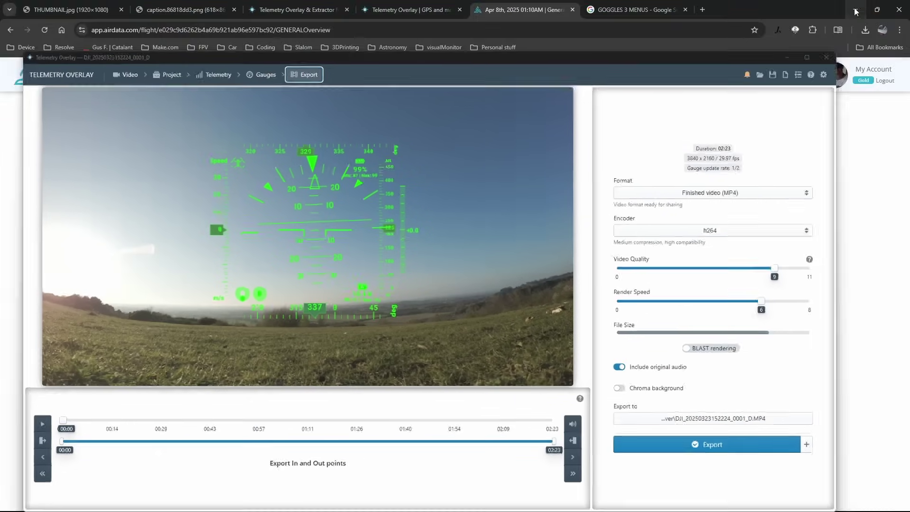
click(856, 11)
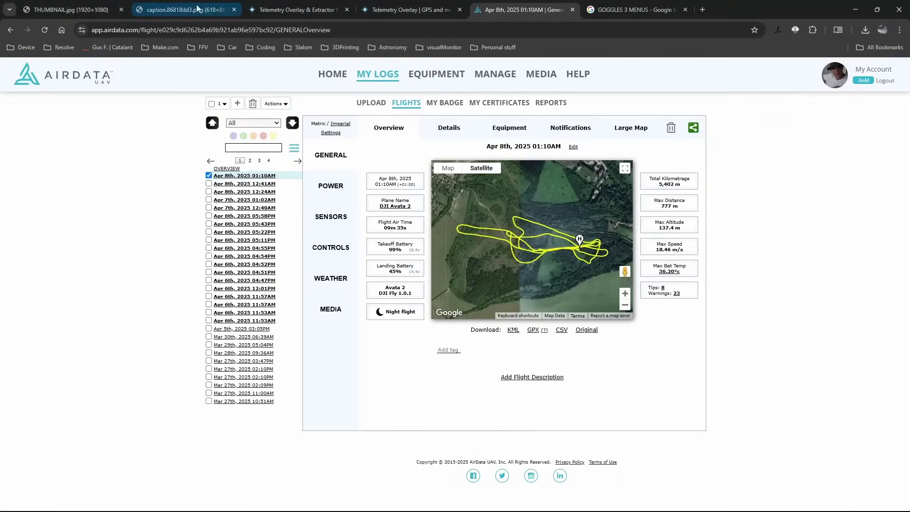
click(281, 9)
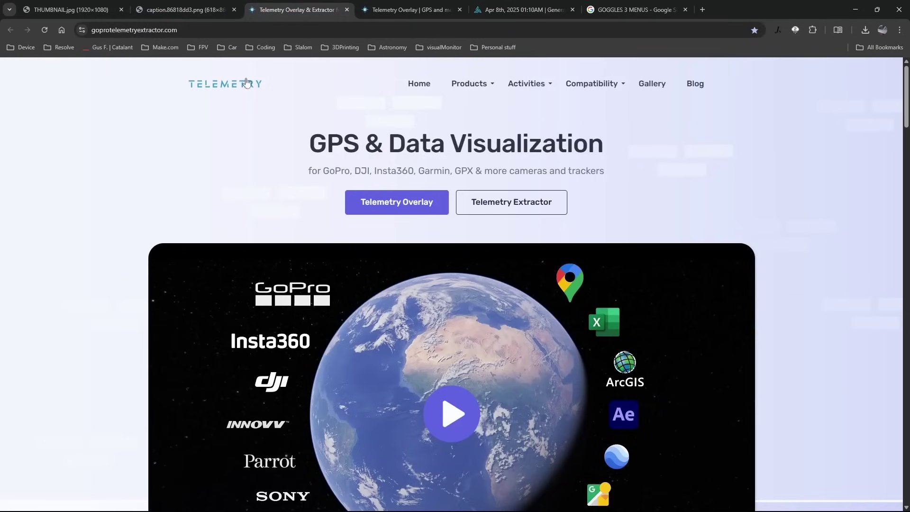
mouse_move(470, 85)
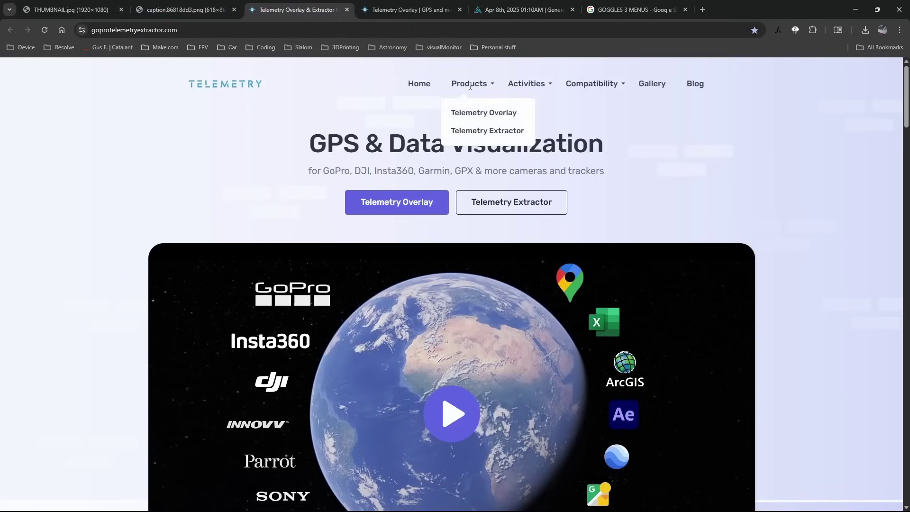
click(480, 117)
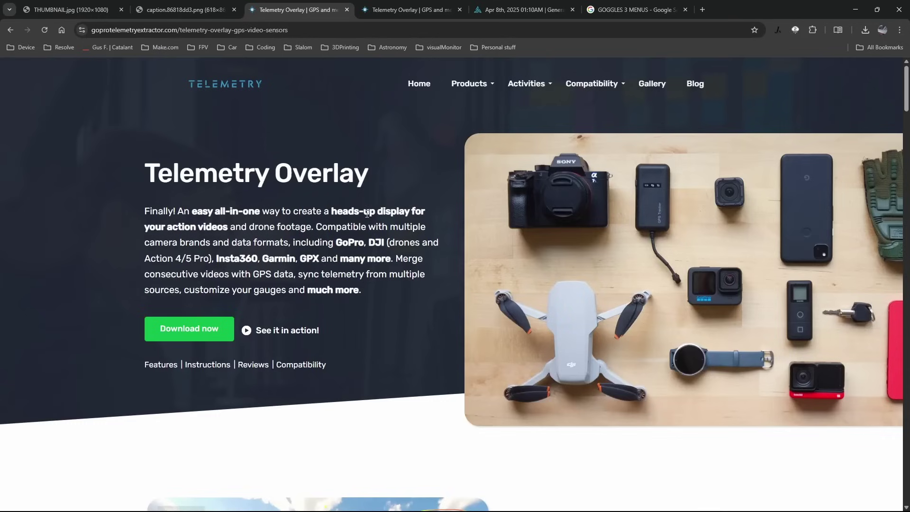
- Jump to the download and purchase section, then return to the Apr 8th AirData flight tab
scroll(364, 217, down, 5)
scroll(364, 219, up, 3)
click(204, 236)
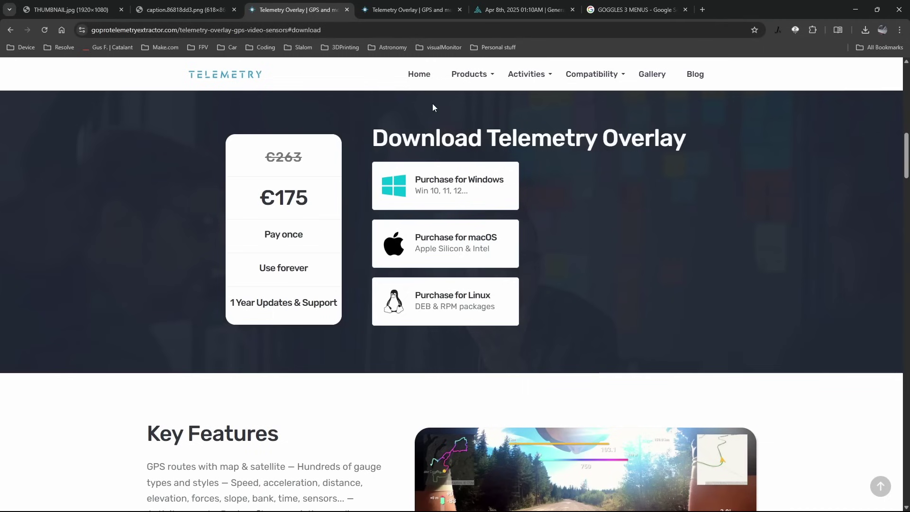
click(496, 11)
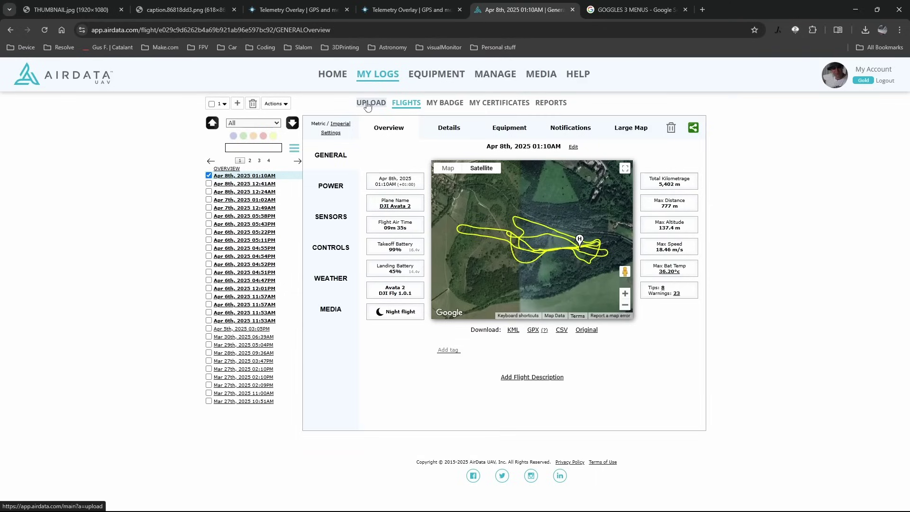
- Look over the AirData HOME dashboard, then go to the public airdata.com homepage
click(338, 77)
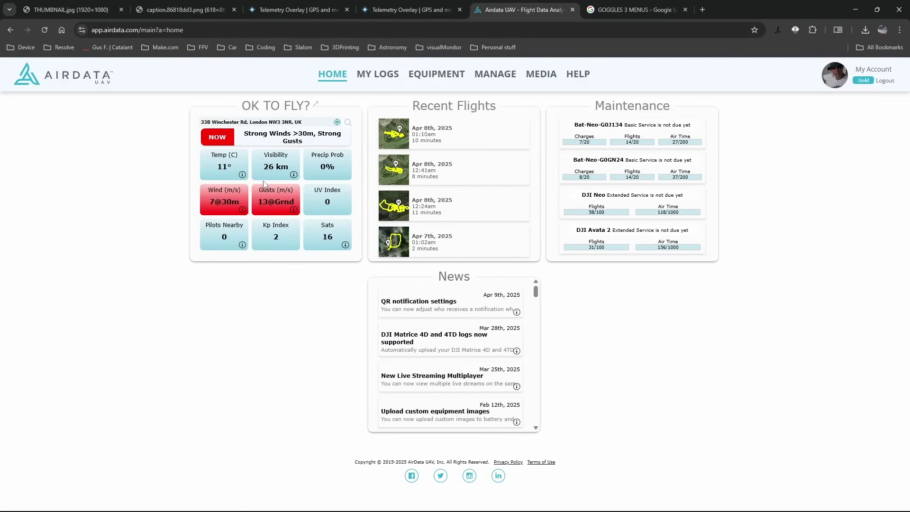
scroll(463, 202, down, 3)
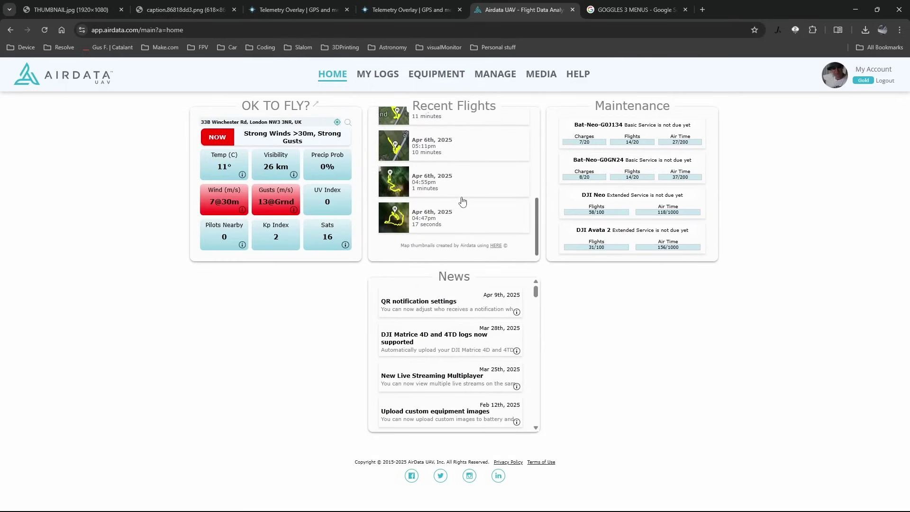
scroll(463, 201, up, 4)
scroll(463, 202, up, 2)
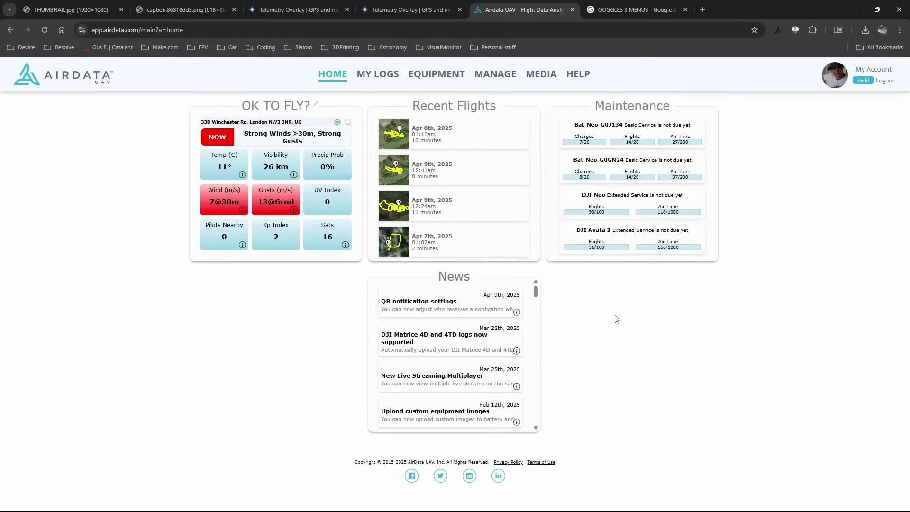
click(91, 77)
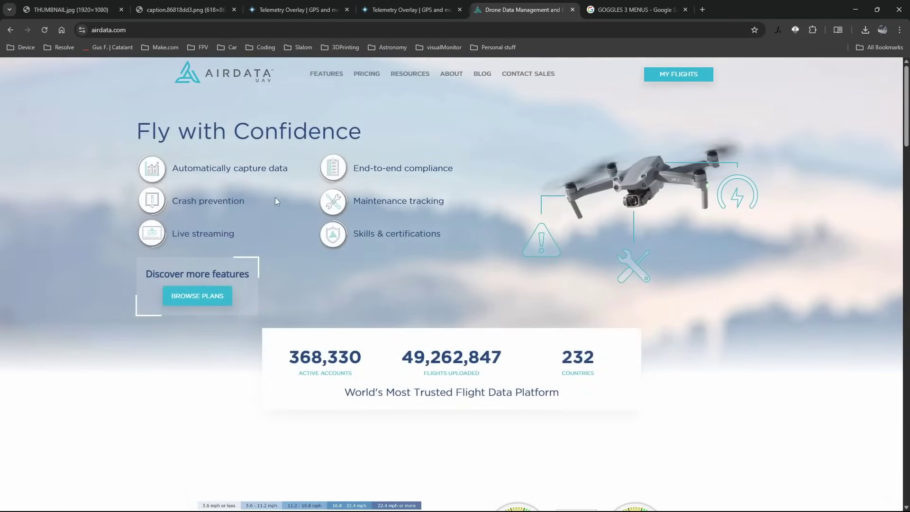
- Browse AirData's pricing plans table, then return to Telemetry Overlay's €175 download section
click(366, 74)
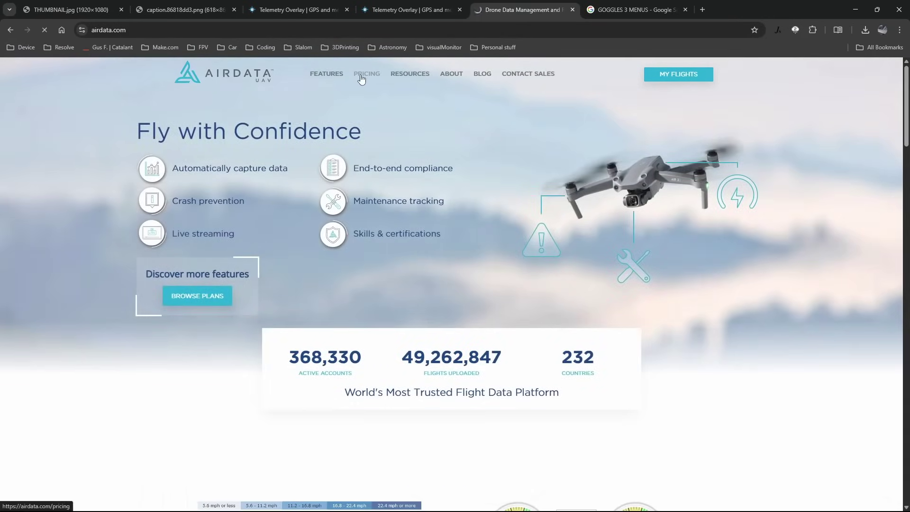
scroll(425, 185, down, 2)
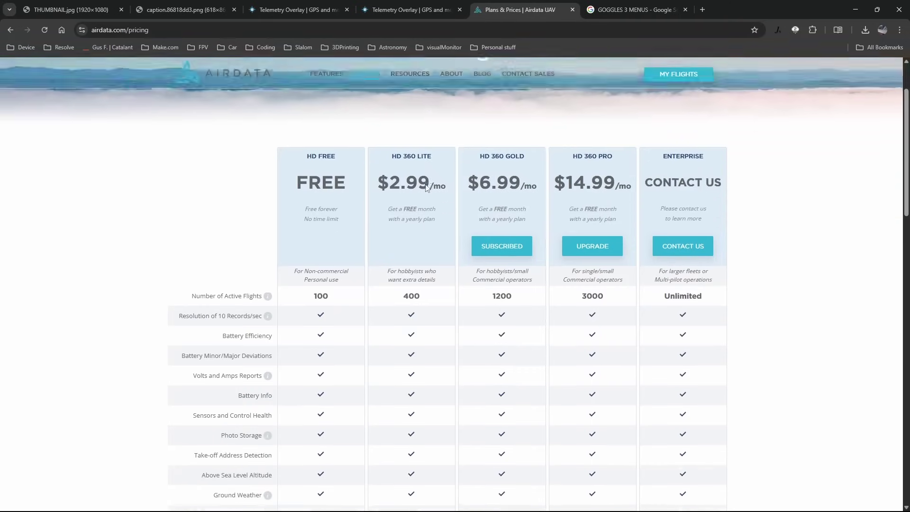
scroll(425, 185, down, 2)
scroll(425, 185, up, 2)
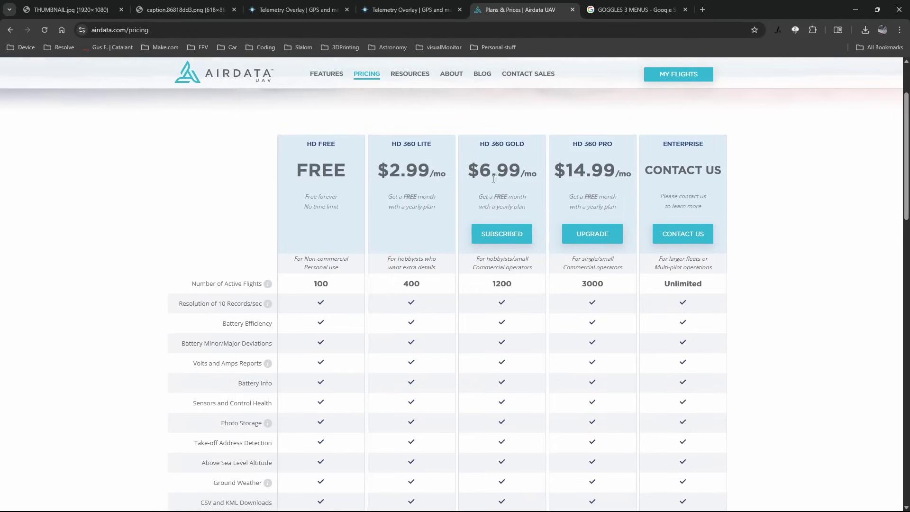
scroll(398, 235, down, 9)
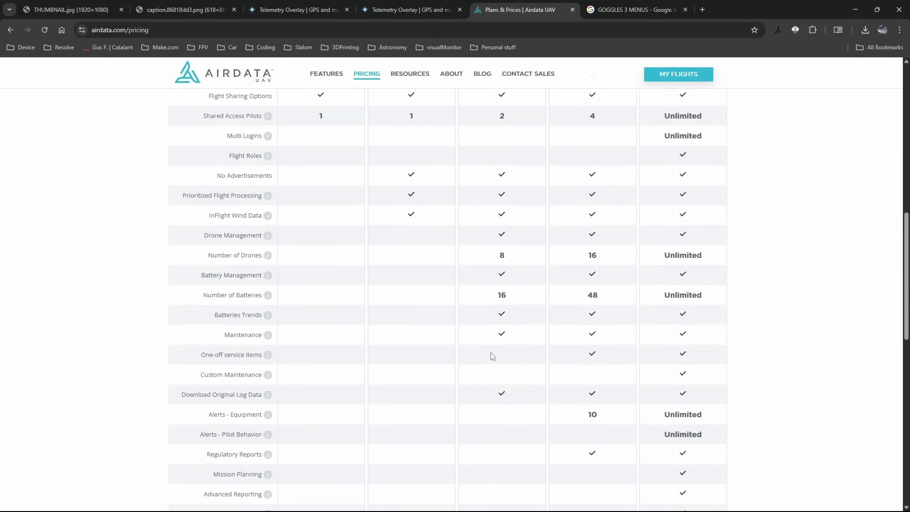
scroll(491, 355, up, 9)
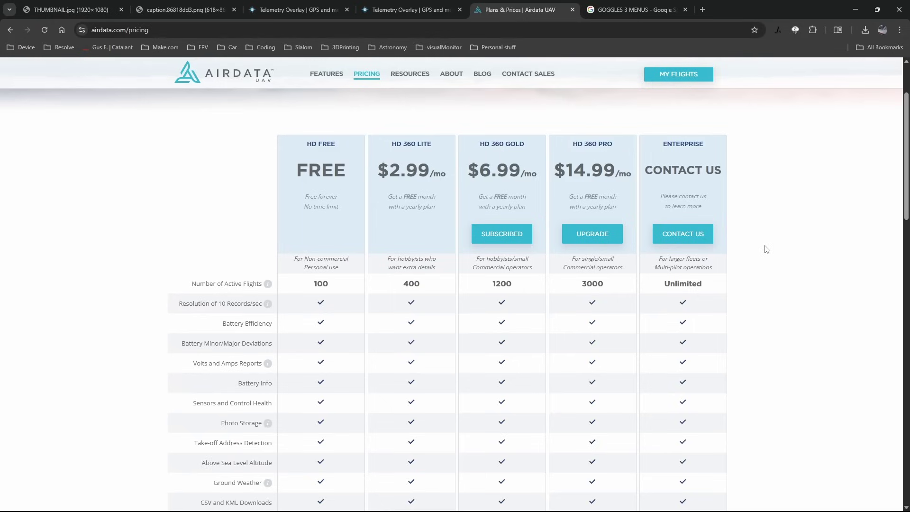
click(261, 10)
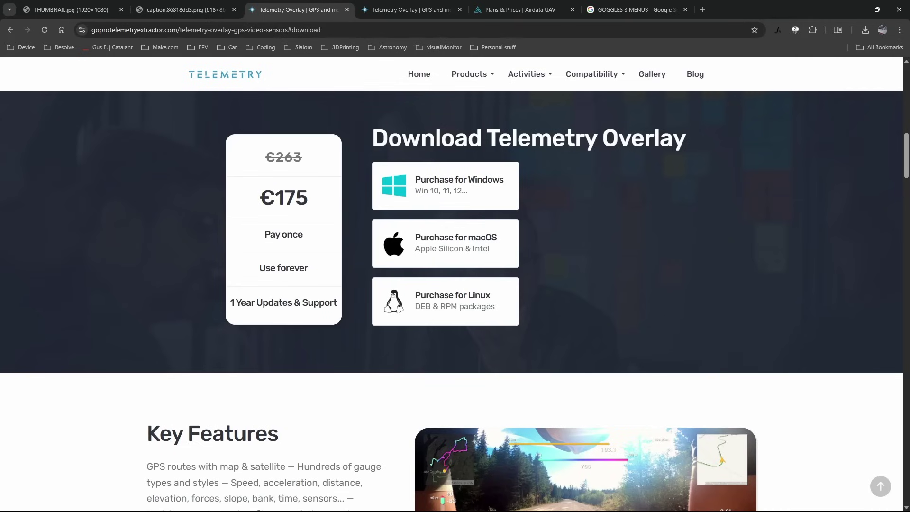
- Switch to the THUMBNAIL.jpg tab showing the F-16 cockpit HUD image
click(43, 9)
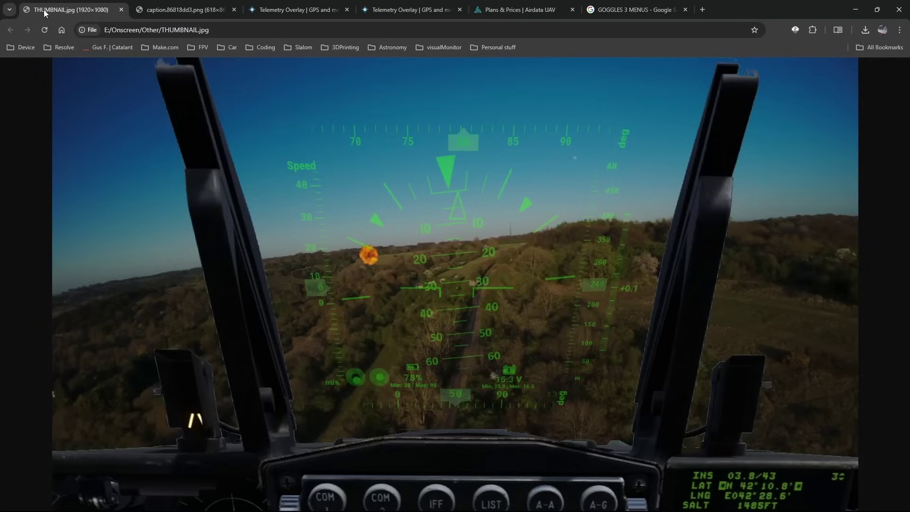